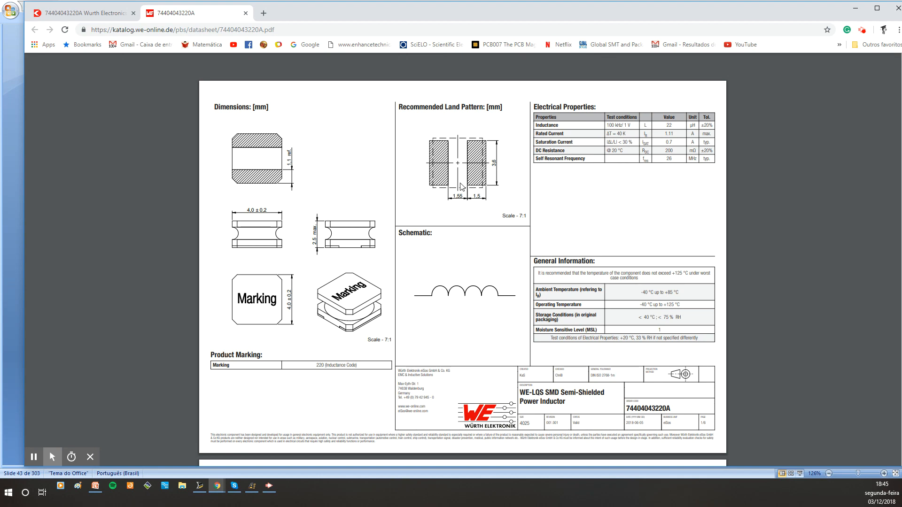
Review the Würth inductor datasheet in the browser alongside the schematic in Altium Designer
{"action": "left_click_drag", "start_coordinate": [477, 10], "coordinate": [0, 10]}
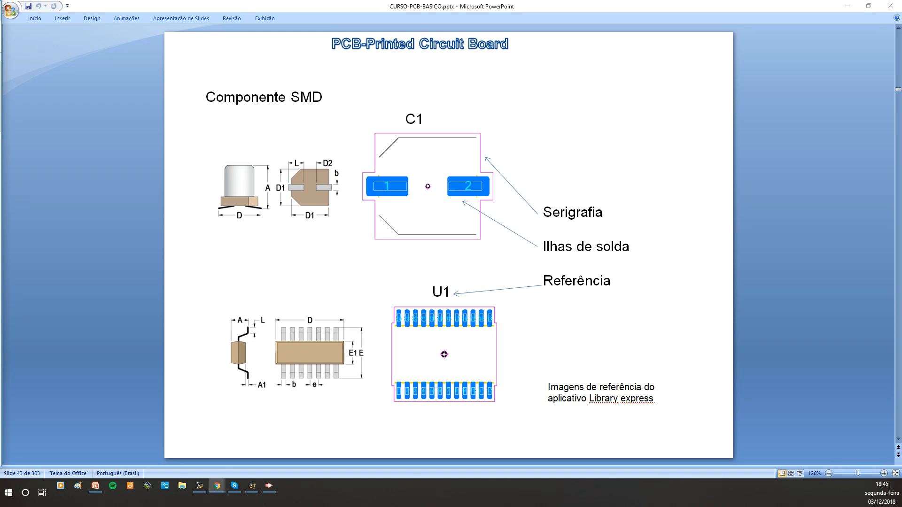
{"action": "key", "text": "alt+Tab"}
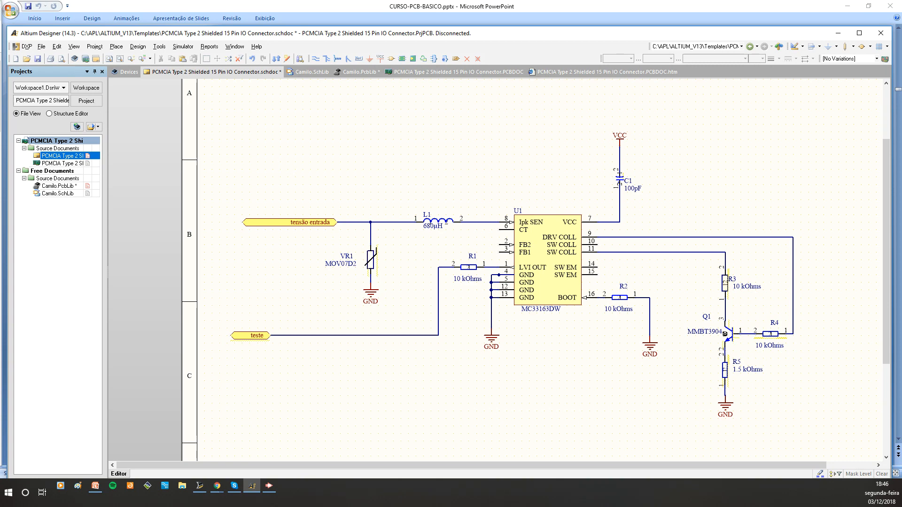
{"action": "left_click_drag", "start_coordinate": [0, 151], "coordinate": [353, 15]}
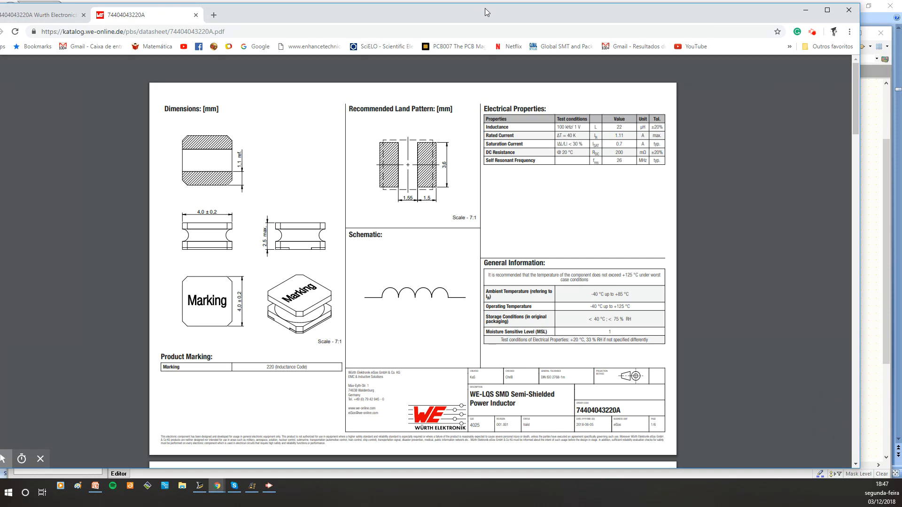
{"action": "left_click_drag", "start_coordinate": [484, 9], "coordinate": [0, 8]}
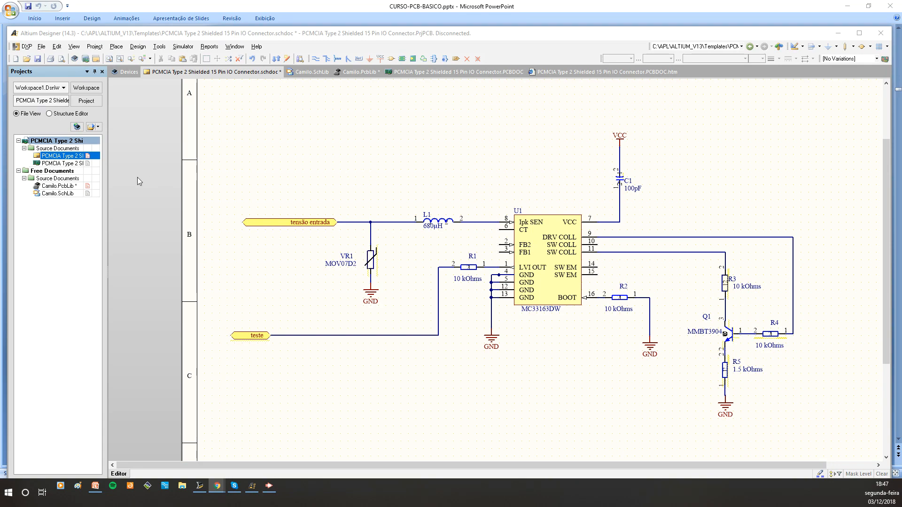
Open the Camilo.PcbLib library and browse its footprints, including the SMD capacitors and the CONECTOR-ASS2314CO-10P connector
{"action": "left_click", "coordinate": [48, 187]}
{"action": "double_click", "coordinate": [47, 187]}
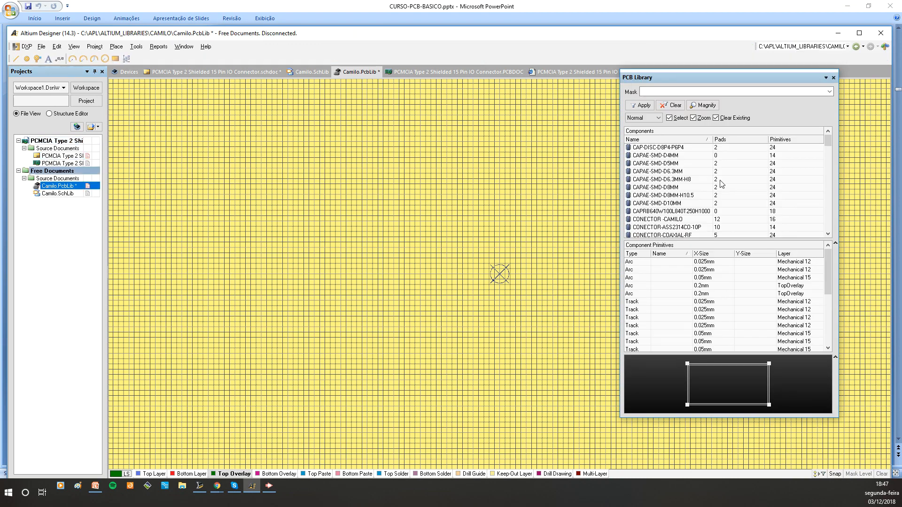
{"action": "left_click", "coordinate": [658, 160]}
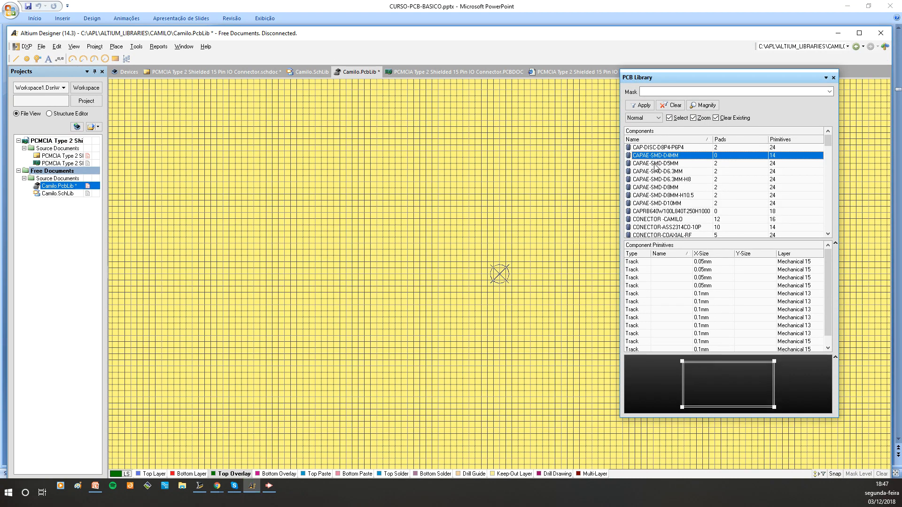
{"action": "left_click", "coordinate": [657, 164]}
{"action": "scroll", "coordinate": [393, 216], "scroll_direction": "down", "scroll_amount": 1, "text": "ctrl"}
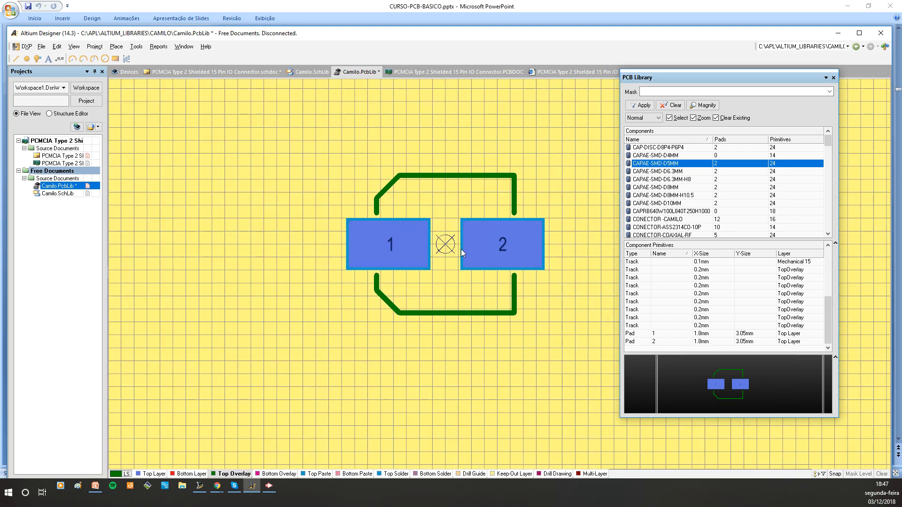
{"action": "right_click_drag", "start_coordinate": [461, 248], "coordinate": [349, 245]}
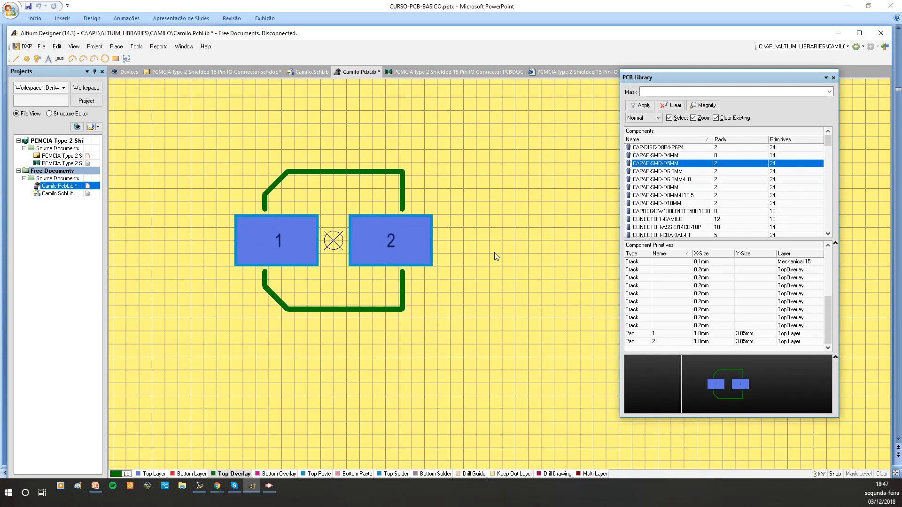
{"action": "left_click", "coordinate": [658, 195]}
{"action": "left_click", "coordinate": [655, 188]}
{"action": "scroll", "coordinate": [473, 178], "scroll_direction": "down", "scroll_amount": 2, "text": "ctrl"}
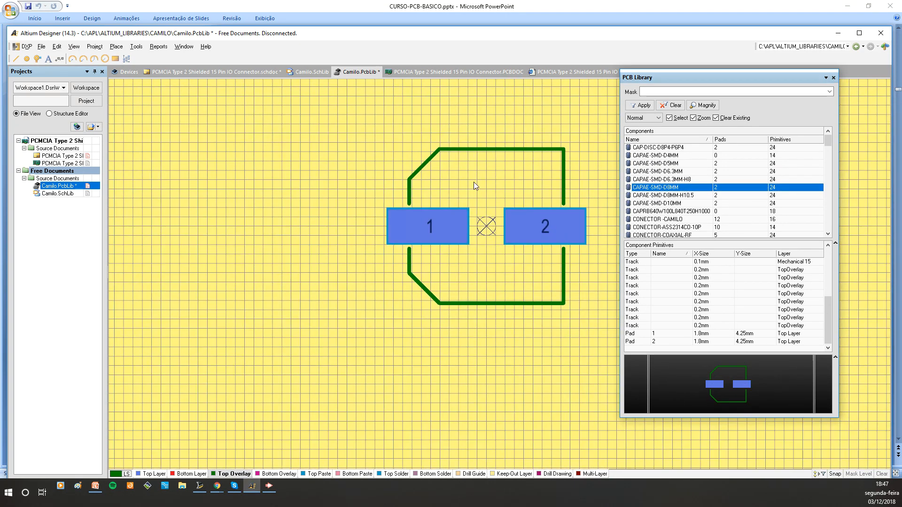
{"action": "right_click_drag", "start_coordinate": [469, 199], "coordinate": [339, 188]}
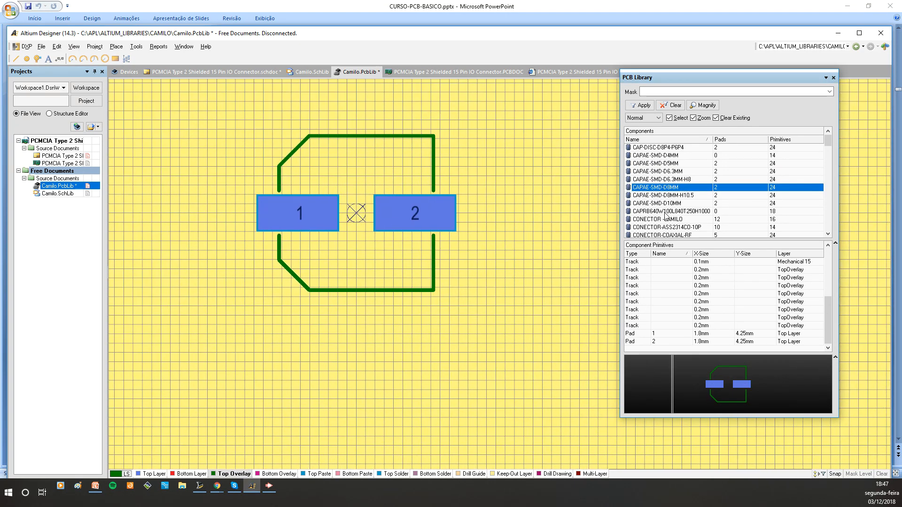
{"action": "left_click", "coordinate": [653, 227]}
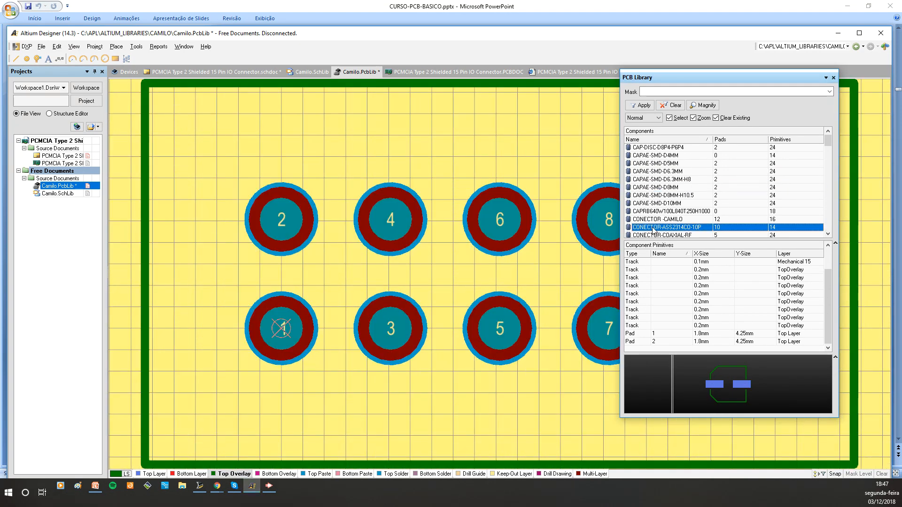
{"action": "scroll", "coordinate": [394, 237], "scroll_direction": "down", "scroll_amount": 2, "text": "ctrl"}
{"action": "right_click_drag", "start_coordinate": [427, 258], "coordinate": [322, 238]}
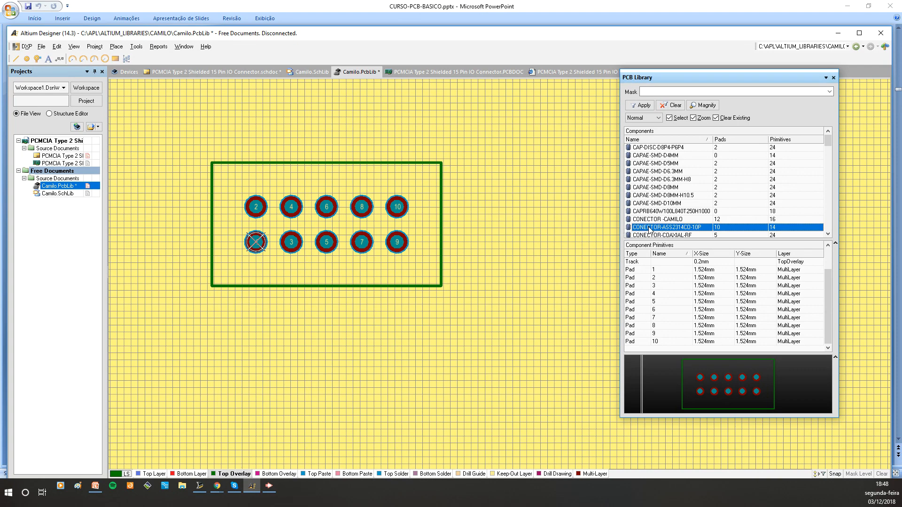
Duplicate the CONECTOR-ASS2314CO-10P footprint within the library by copying and pasting it
{"action": "right_click", "coordinate": [649, 229]}
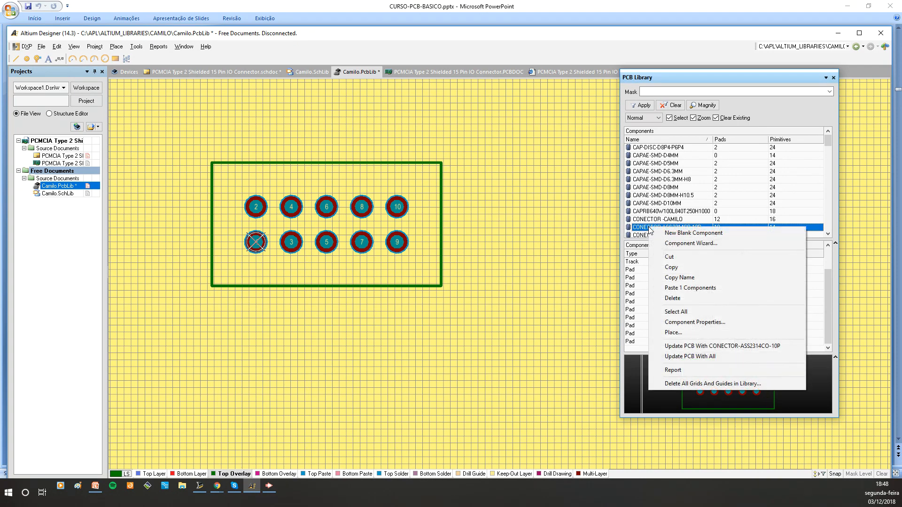
{"action": "left_click", "coordinate": [671, 267]}
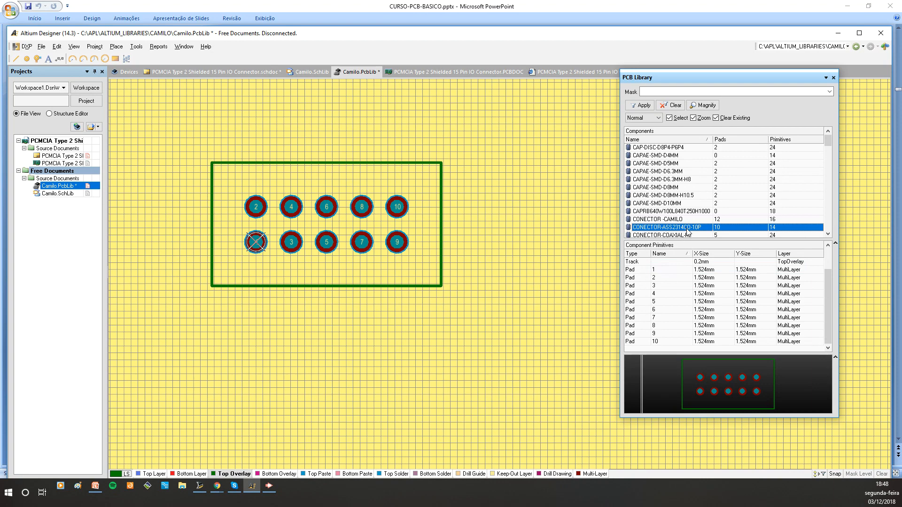
{"action": "right_click", "coordinate": [688, 230]}
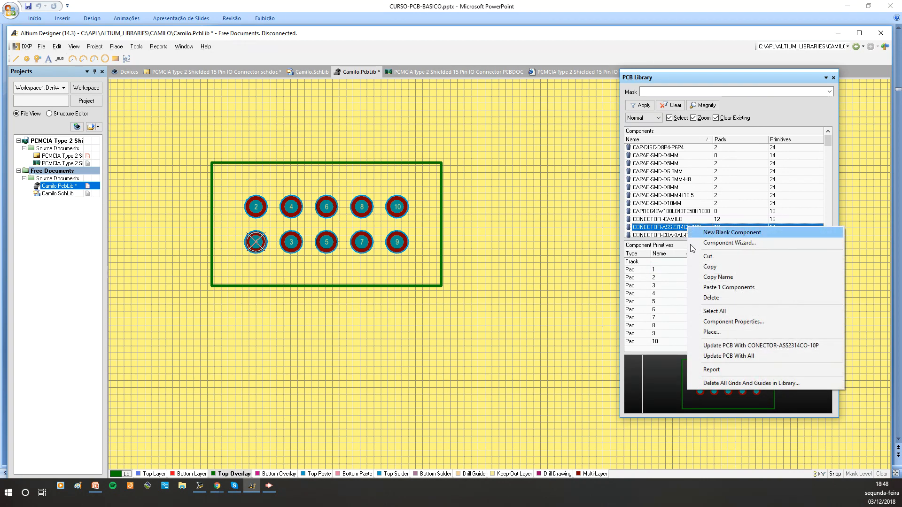
{"action": "left_click", "coordinate": [711, 288]}
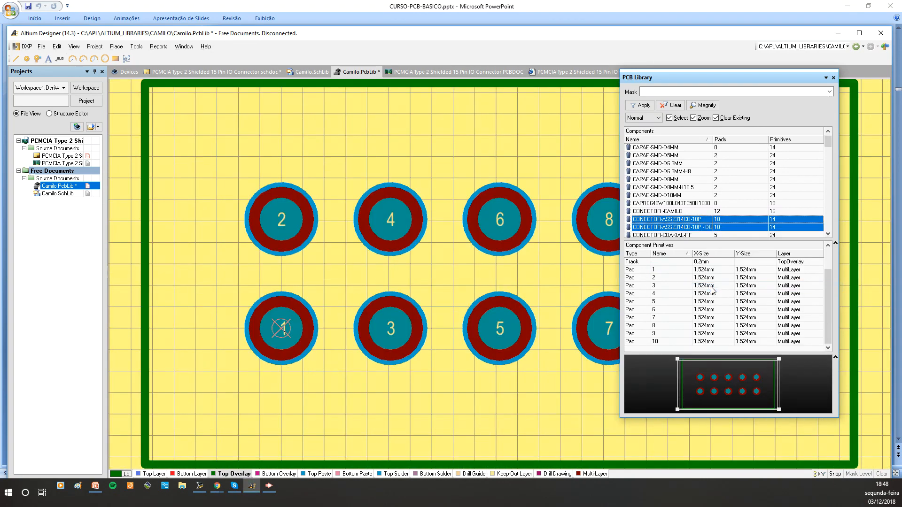
Rename the duplicated footprint to conector-camilo-12pins and set its height to 10
{"action": "double_click", "coordinate": [703, 229]}
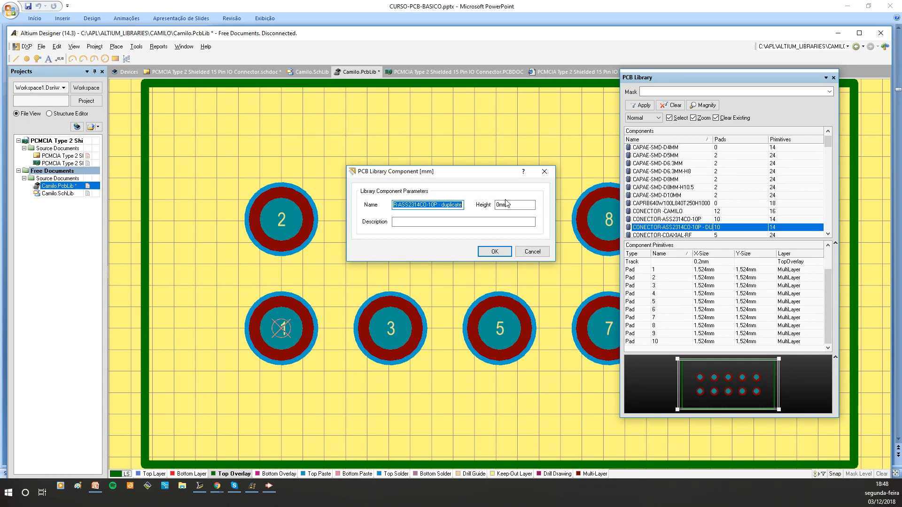
{"action": "type", "text": "co"}
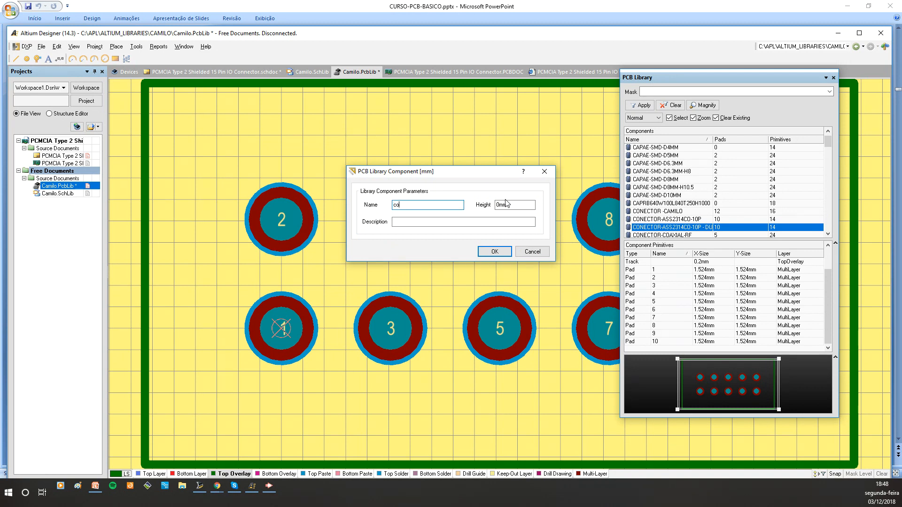
{"action": "type", "text": "nector -camilo2"}
{"action": "key", "text": "BackSpace"}
{"action": "type", "text": "-12pins"}
{"action": "double_click", "coordinate": [507, 204]}
{"action": "type", "text": "10"}
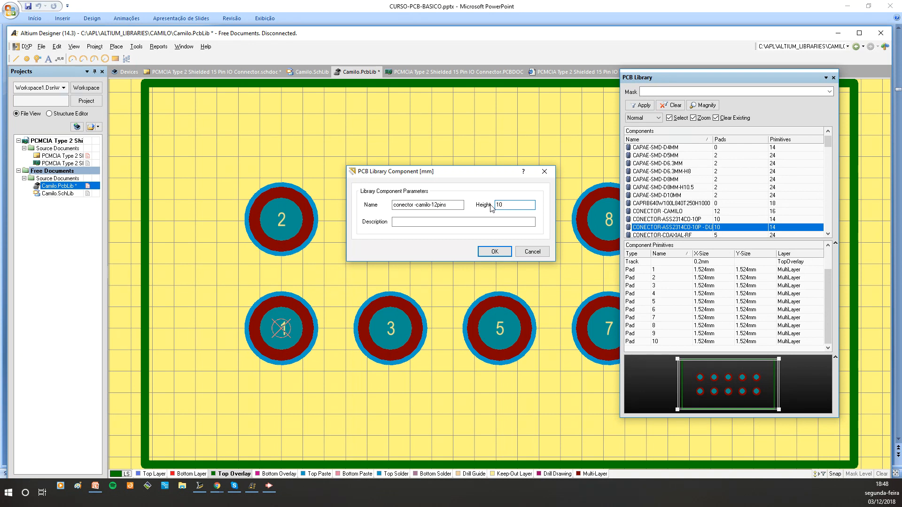
{"action": "key", "text": "Tab"}
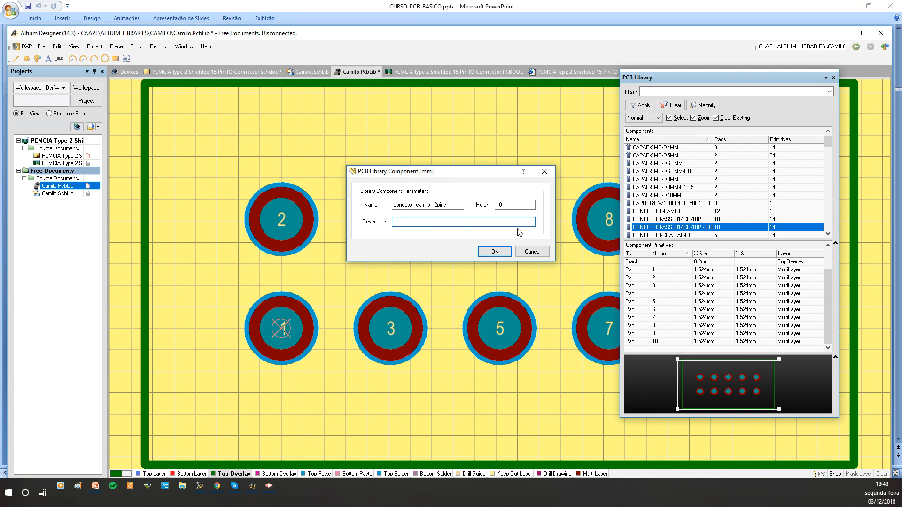
{"action": "left_click", "coordinate": [494, 254]}
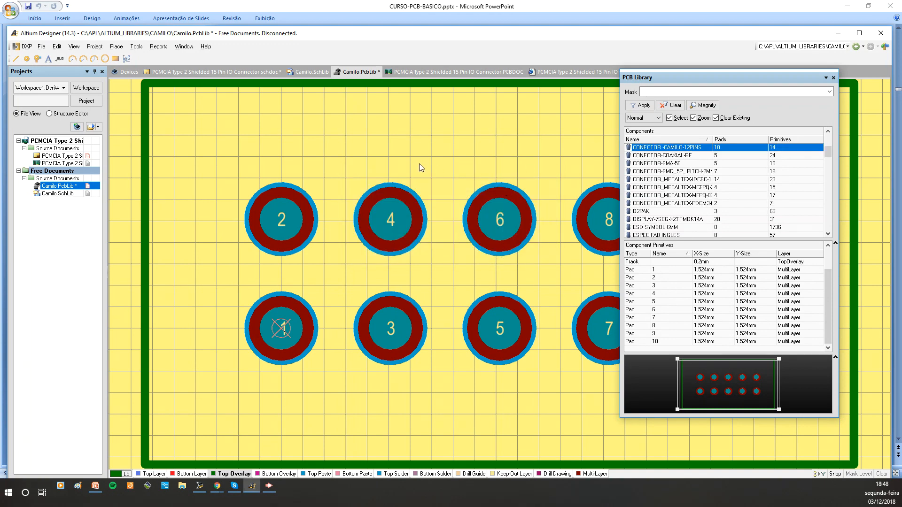
Copy pads 9 and 10 and paste them as a new column to the right of the existing pads
{"action": "scroll", "coordinate": [416, 178], "scroll_direction": "down", "scroll_amount": 3, "text": "ctrl"}
{"action": "right_click_drag", "start_coordinate": [435, 212], "coordinate": [314, 223]}
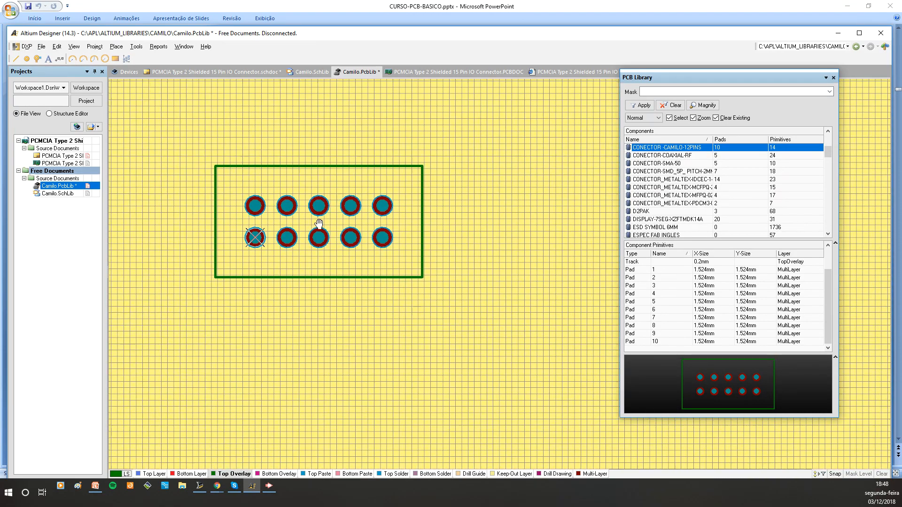
{"action": "scroll", "coordinate": [395, 233], "scroll_direction": "up", "scroll_amount": 2, "text": "ctrl"}
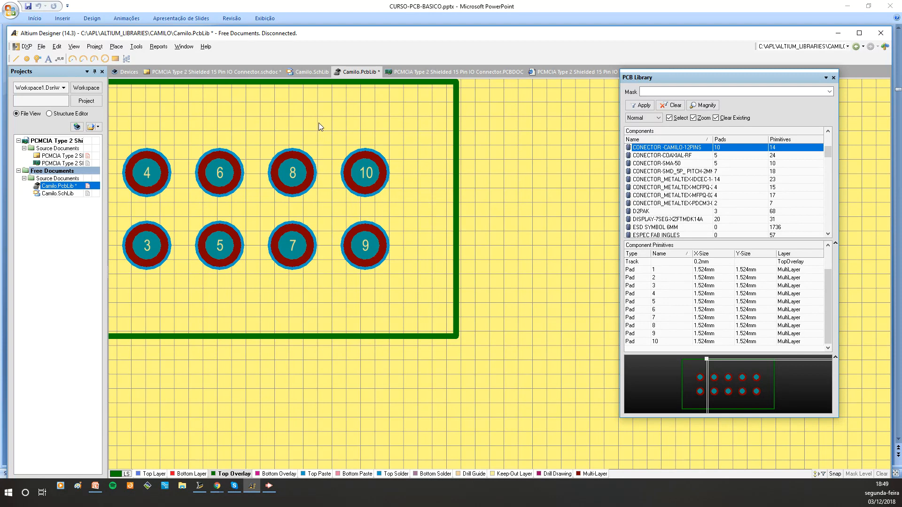
{"action": "left_click_drag", "start_coordinate": [319, 122], "coordinate": [427, 300]}
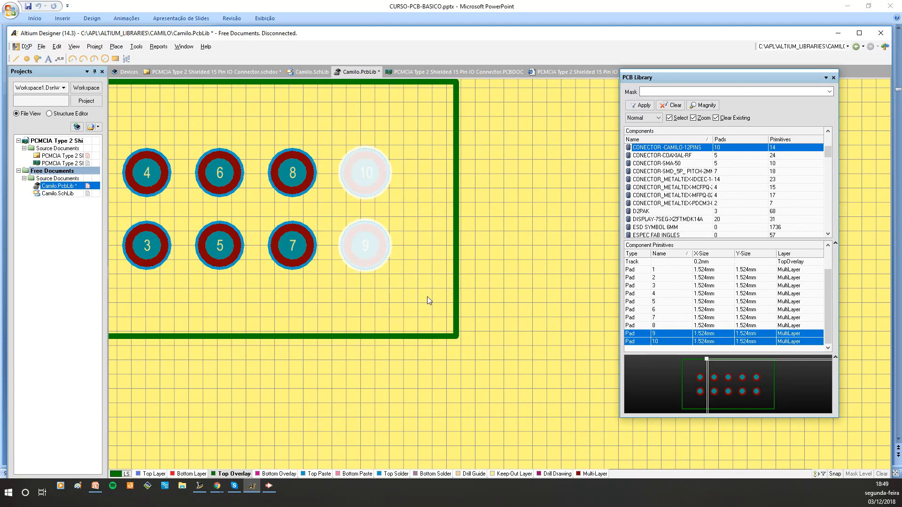
{"action": "right_click", "coordinate": [365, 246]}
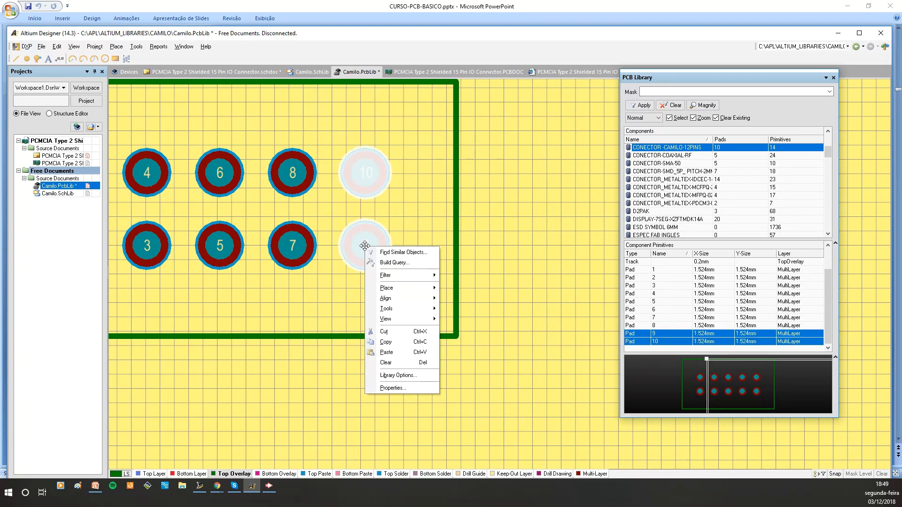
{"action": "left_click", "coordinate": [390, 342]}
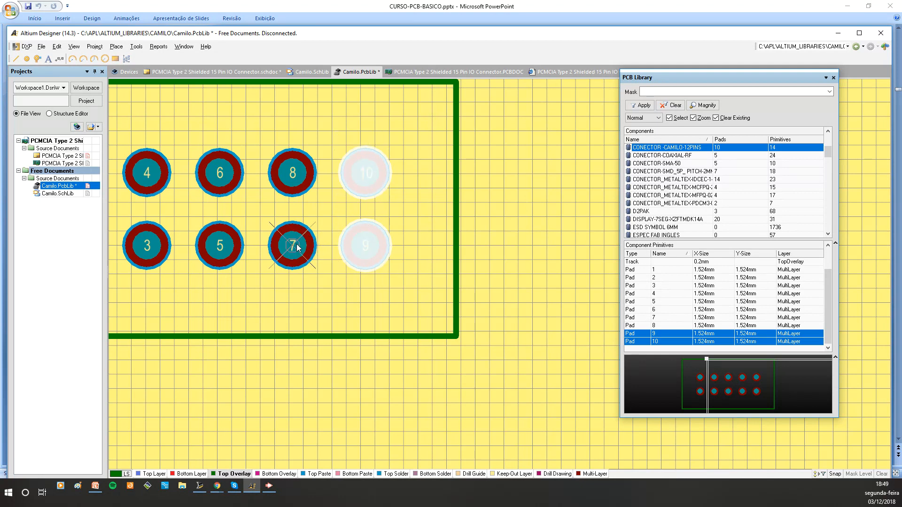
{"action": "right_click", "coordinate": [430, 206]}
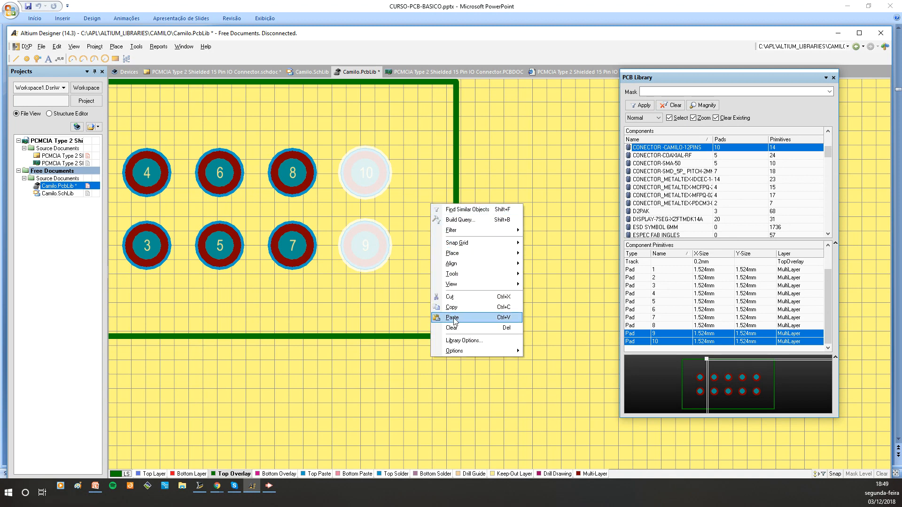
{"action": "left_click", "coordinate": [451, 318]}
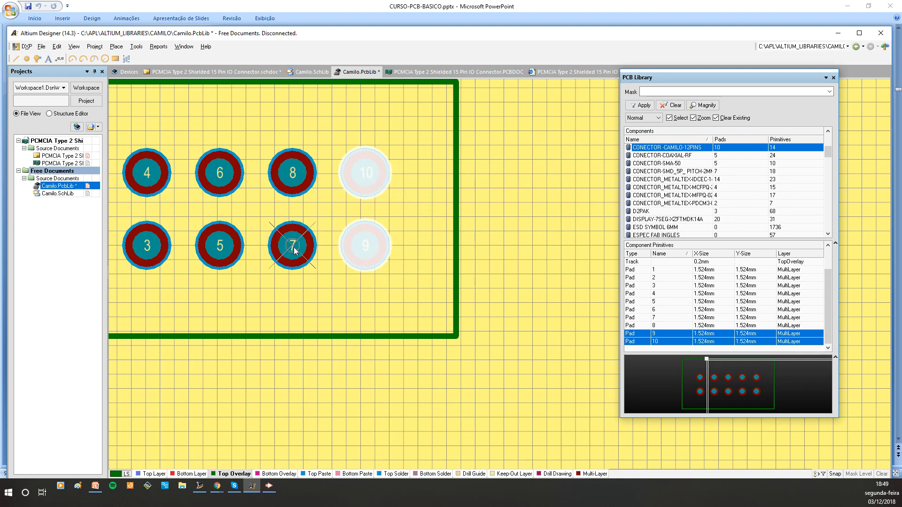
{"action": "left_click", "coordinate": [366, 248]}
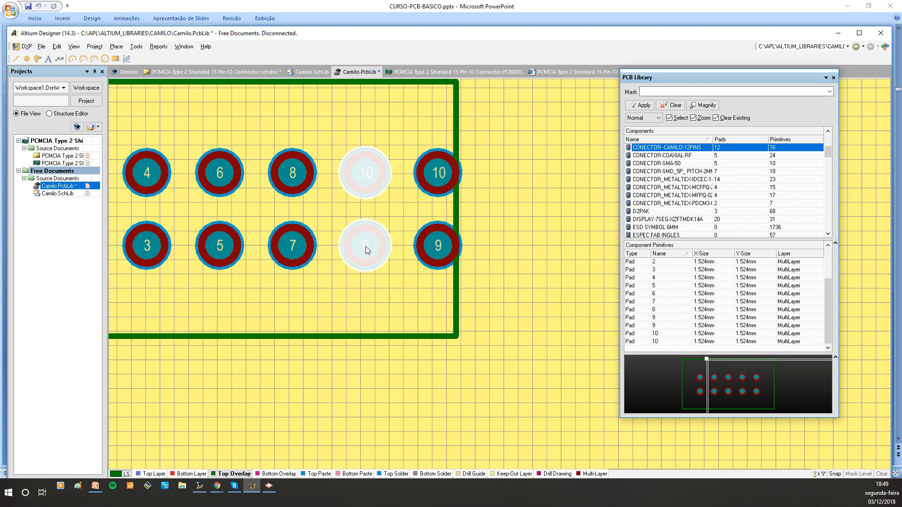
Set the designator of the pasted lower-right pad to 11
{"action": "scroll", "coordinate": [490, 213], "scroll_direction": "down", "scroll_amount": 2, "text": "ctrl"}
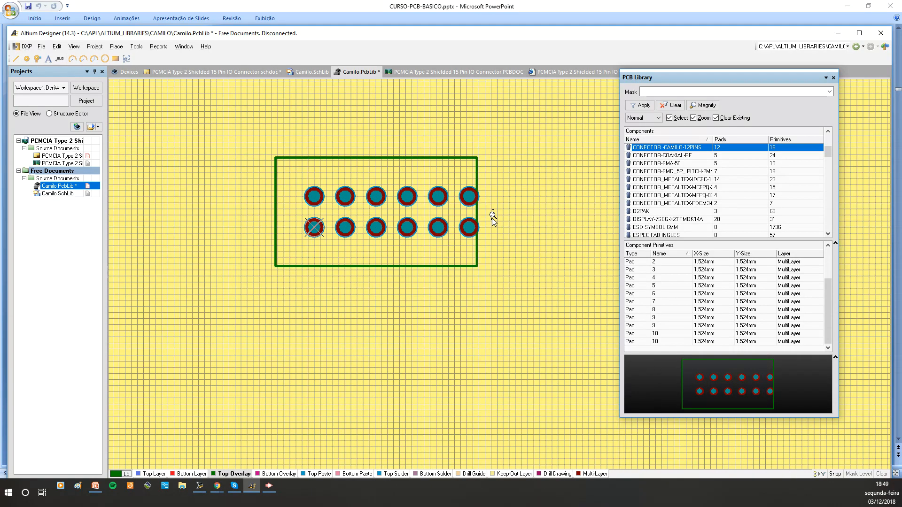
{"action": "right_click_drag", "start_coordinate": [492, 213], "coordinate": [418, 227]}
{"action": "middle_click_drag", "start_coordinate": [393, 235], "coordinate": [393, 235]}
{"action": "left_click_drag", "start_coordinate": [416, 216], "coordinate": [455, 212]}
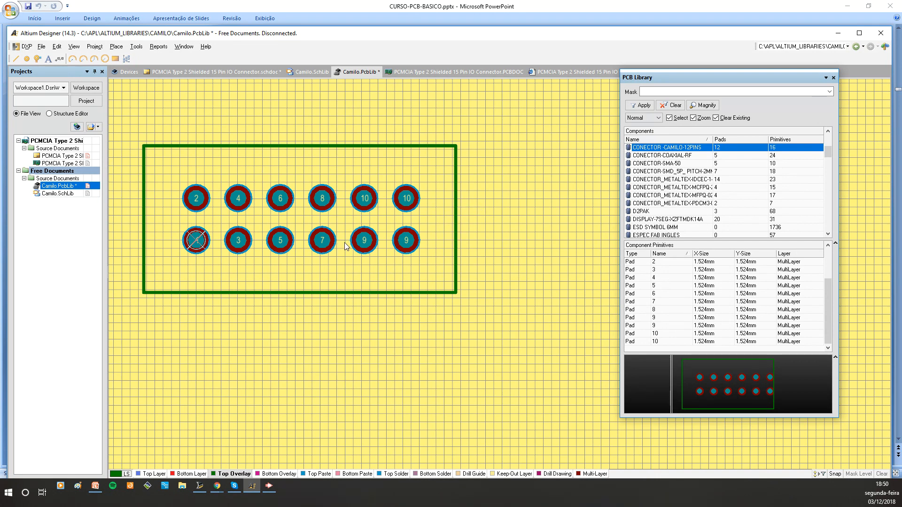
{"action": "double_click", "coordinate": [408, 241]}
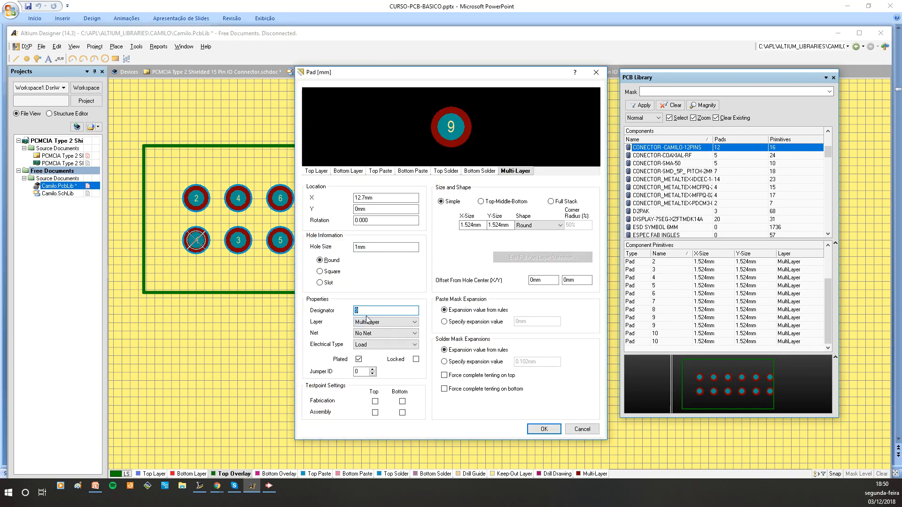
{"action": "type", "text": "11"}
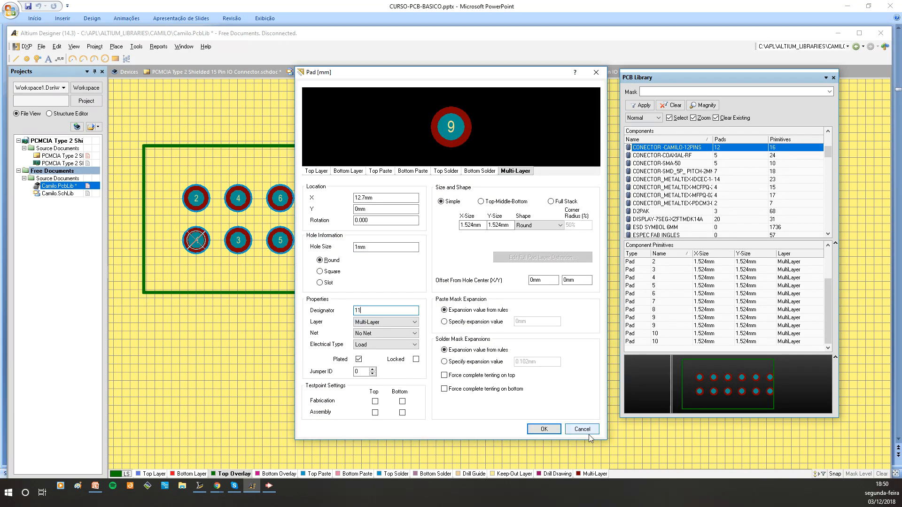
{"action": "left_click", "coordinate": [544, 430]}
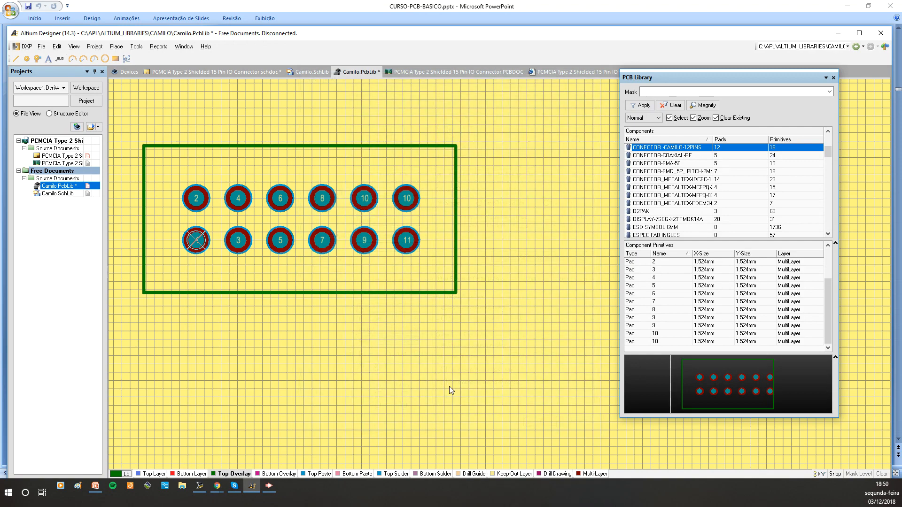
Set the designator of the upper-right pad to 12
{"action": "double_click", "coordinate": [407, 202]}
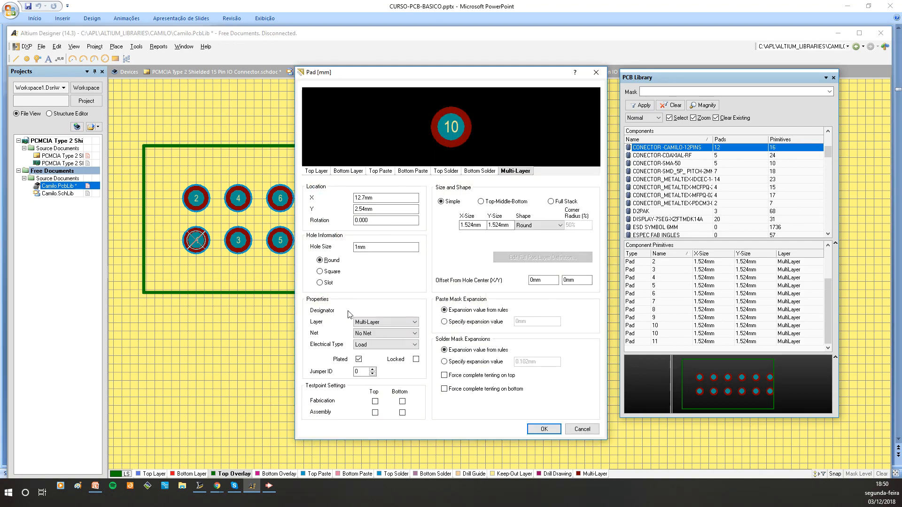
{"action": "type", "text": "12"}
{"action": "left_click", "coordinate": [544, 430]}
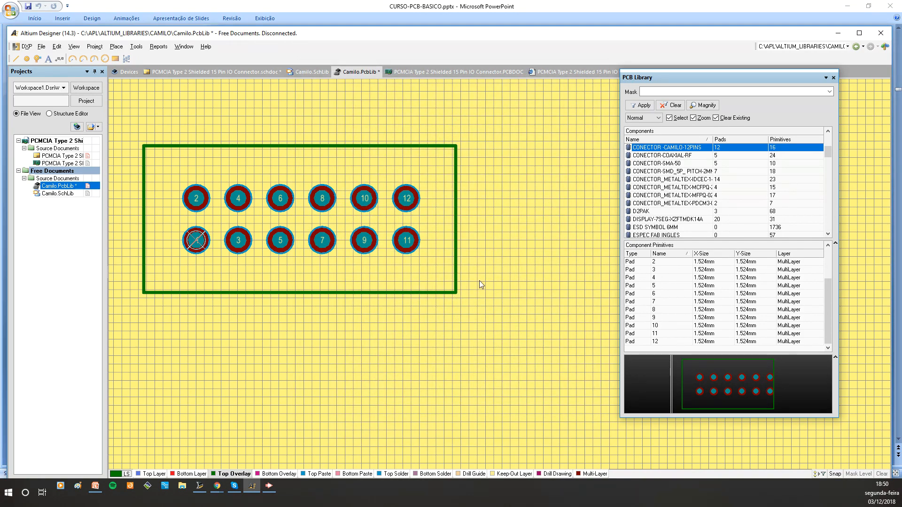
Save the Camilo.PcbLib library file
{"action": "scroll", "coordinate": [321, 279], "scroll_direction": "down", "scroll_amount": 2, "text": "ctrl"}
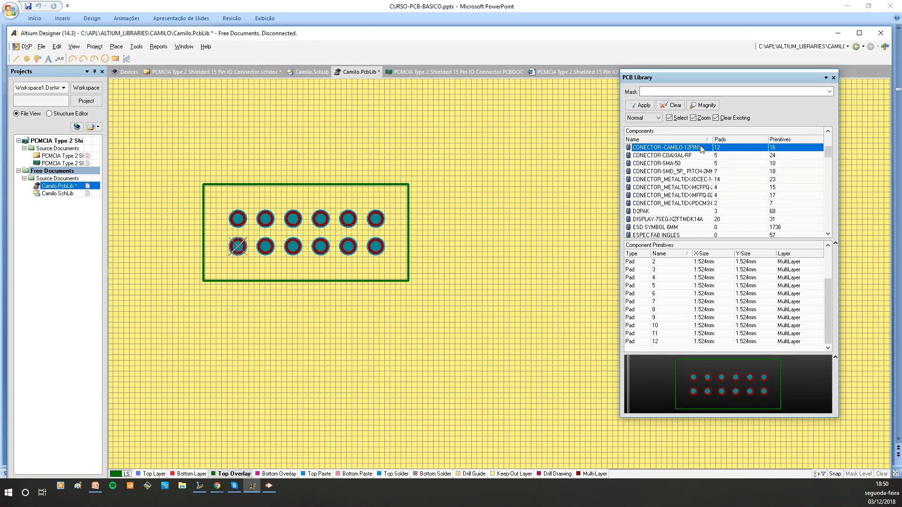
{"action": "left_click", "coordinate": [68, 188]}
{"action": "right_click", "coordinate": [68, 188]}
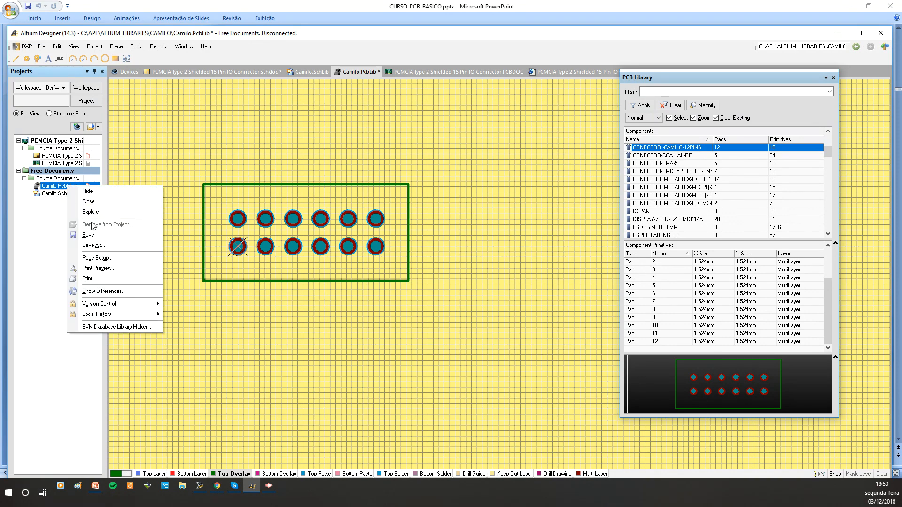
{"action": "left_click", "coordinate": [93, 235]}
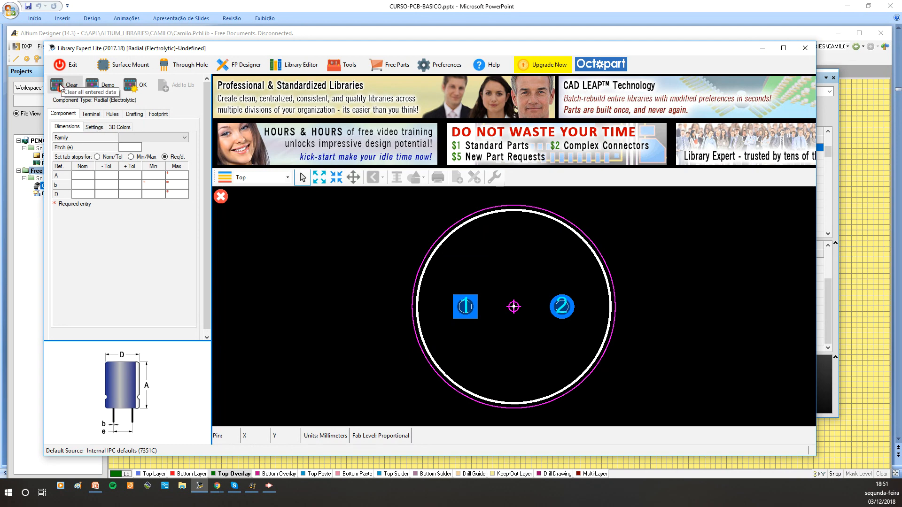
In Library Expert Lite, start a new surface-mount part and choose the DPAK package type
{"action": "left_click", "coordinate": [106, 68]}
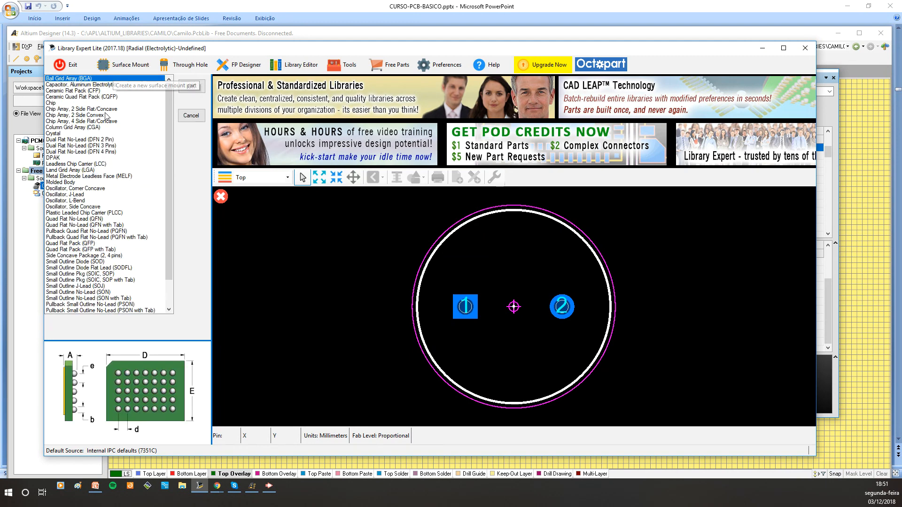
{"action": "left_click", "coordinate": [75, 85]}
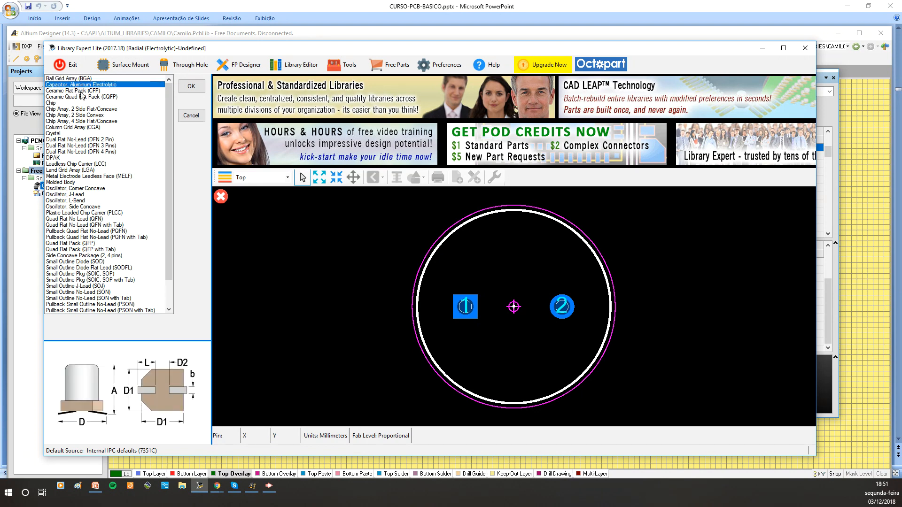
{"action": "left_click", "coordinate": [73, 91]}
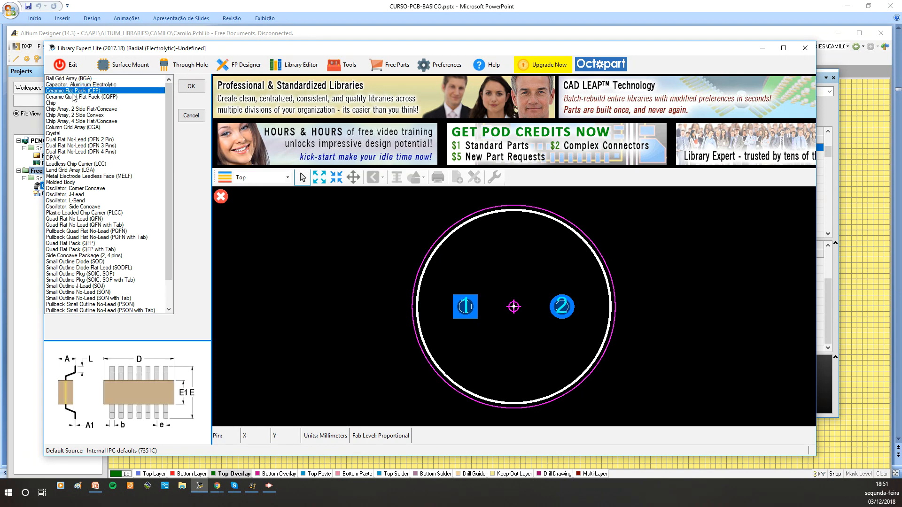
{"action": "left_click", "coordinate": [87, 189]}
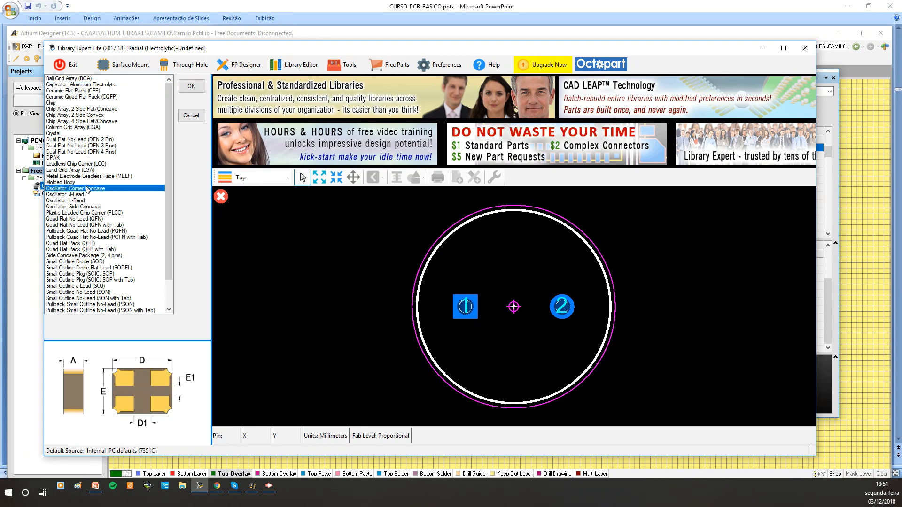
{"action": "left_click", "coordinate": [55, 157]}
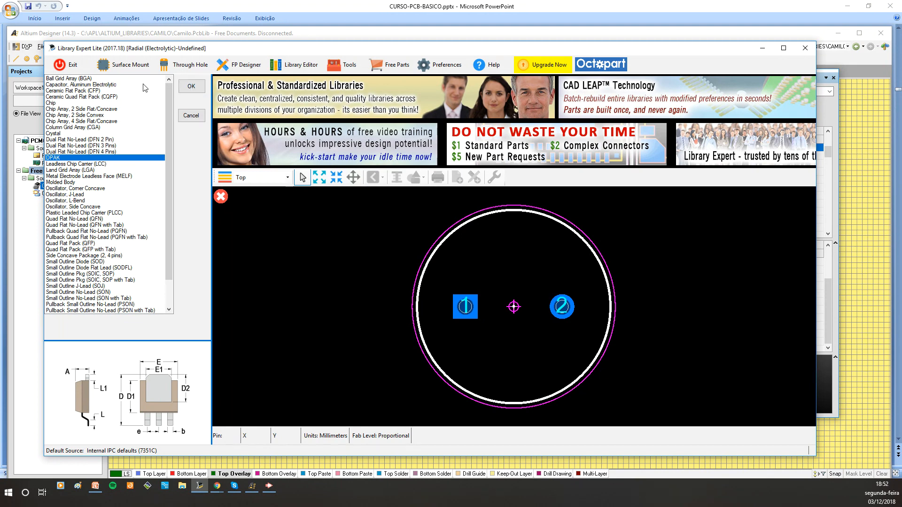
{"action": "left_click", "coordinate": [191, 87]}
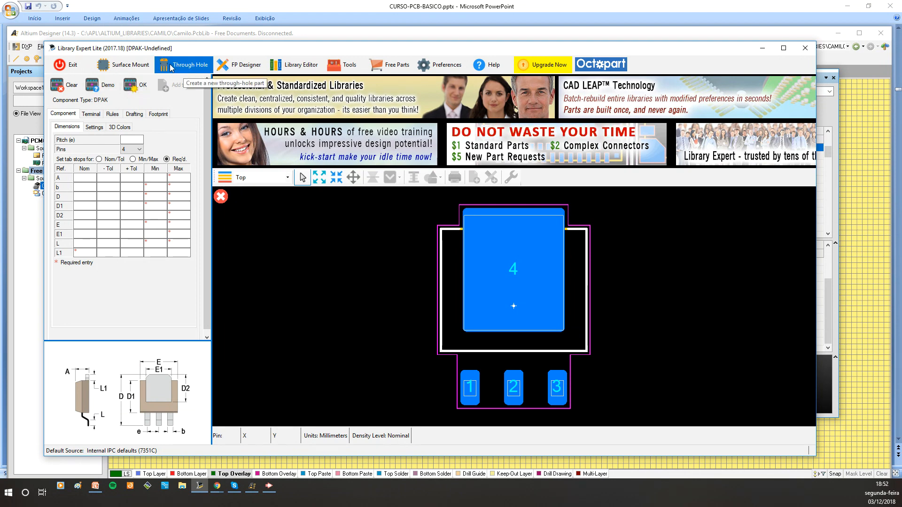
Browse the through-hole package types without choosing one
{"action": "left_click", "coordinate": [172, 68]}
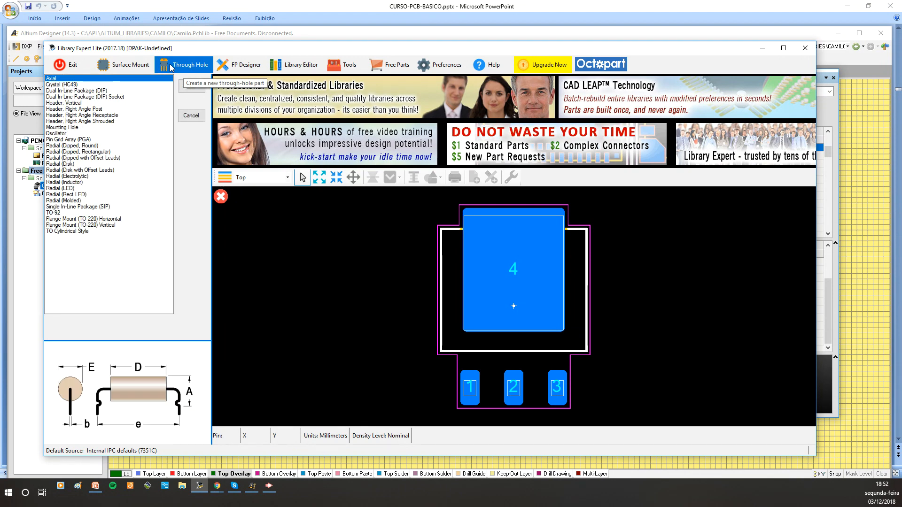
{"action": "left_click", "coordinate": [60, 85]}
{"action": "left_click", "coordinate": [59, 219]}
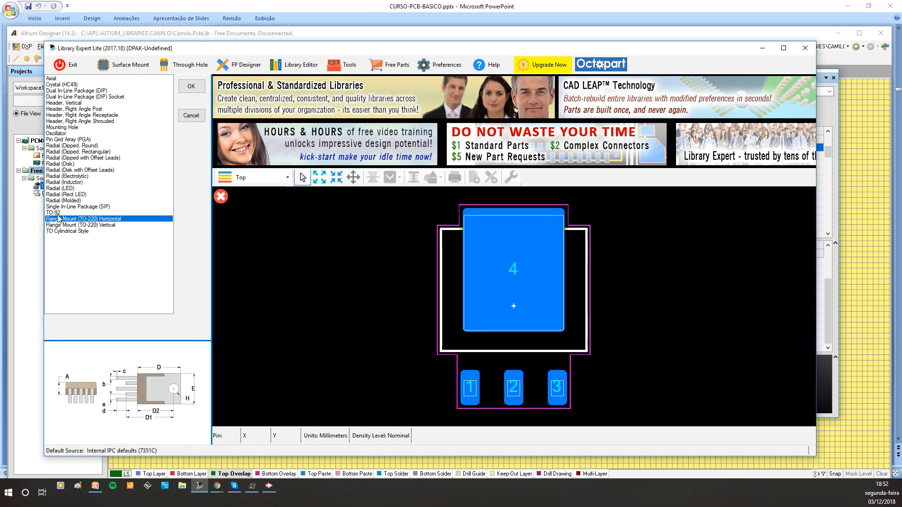
{"action": "left_click", "coordinate": [59, 213]}
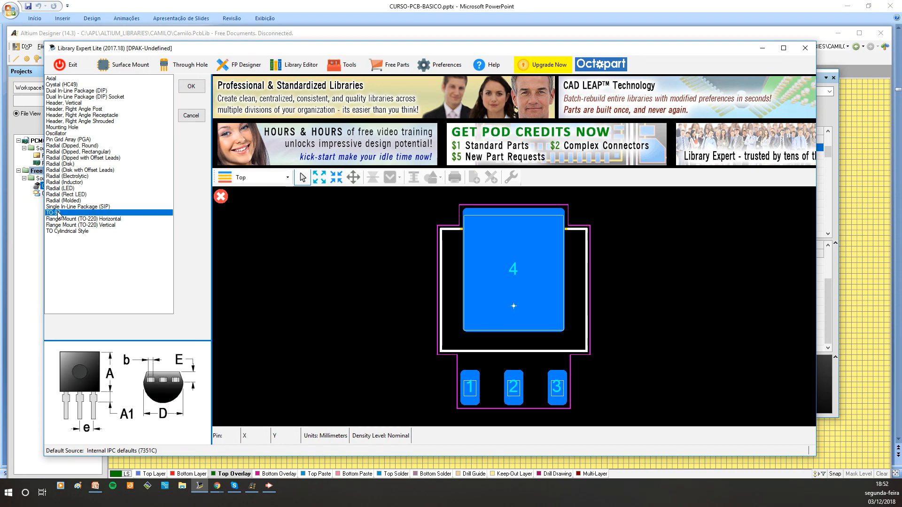
{"action": "left_click", "coordinate": [56, 182]}
{"action": "left_click", "coordinate": [55, 176]}
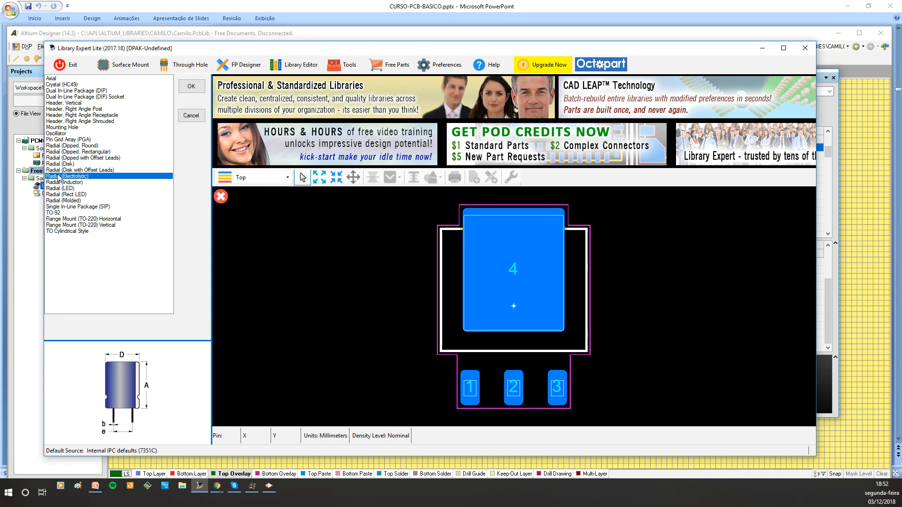
Reselect the DPAK surface-mount package and load its demo dimensions
{"action": "left_click", "coordinate": [128, 66]}
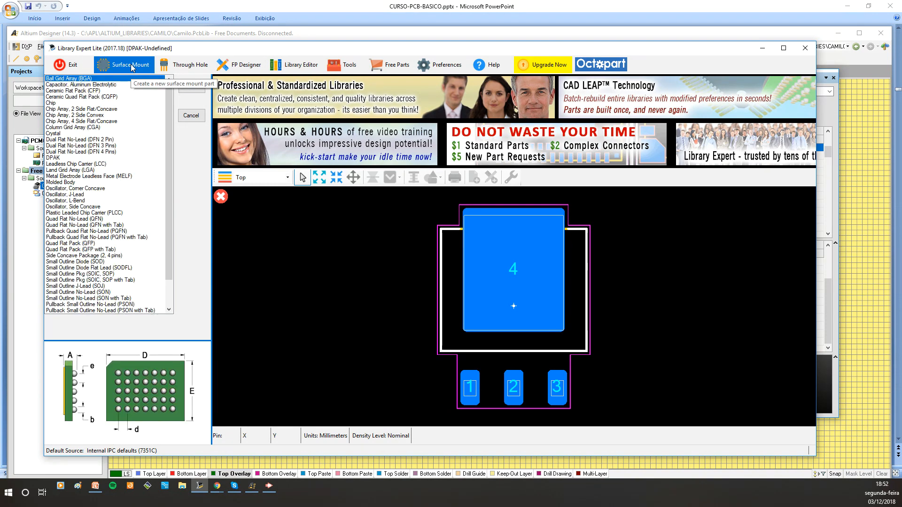
{"action": "left_click", "coordinate": [53, 157]}
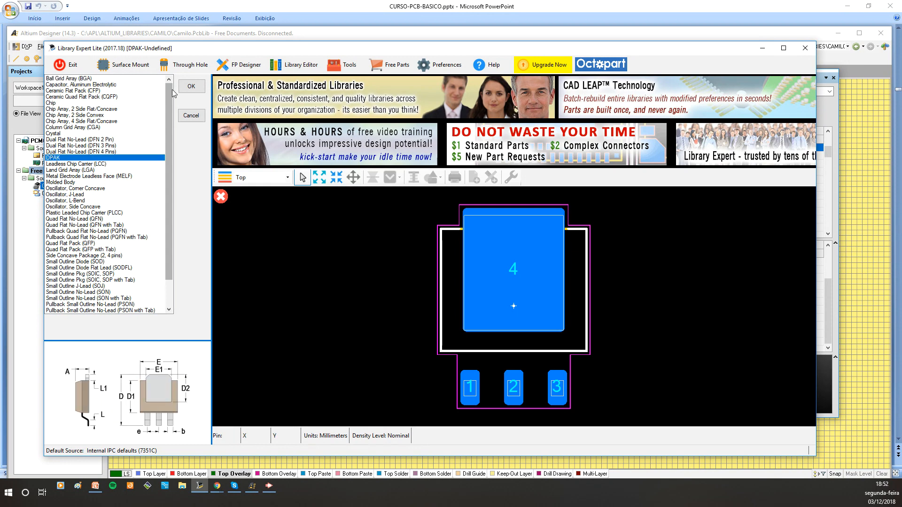
{"action": "left_click", "coordinate": [191, 86]}
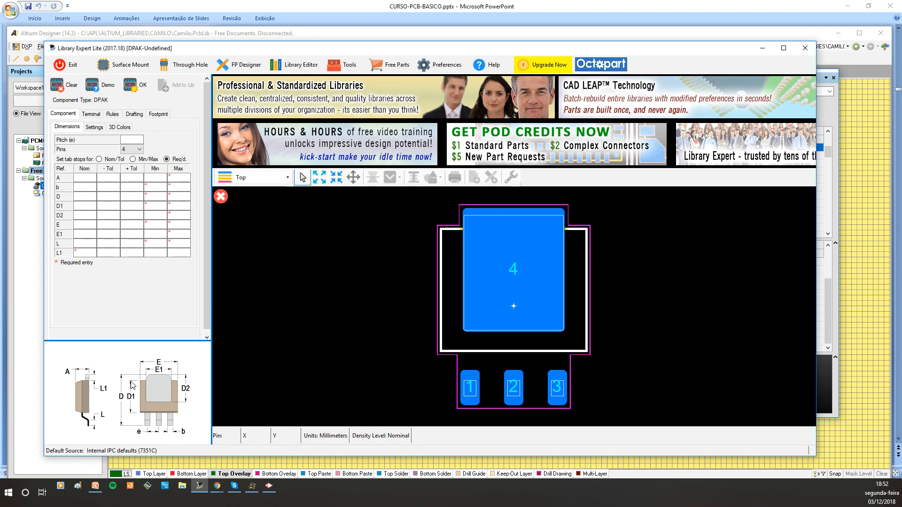
{"action": "left_click", "coordinate": [96, 83]}
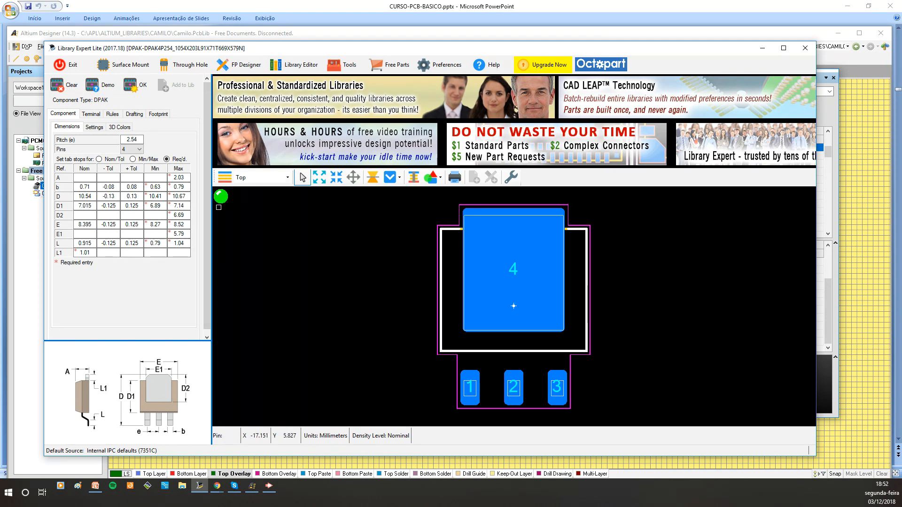
Create the DPAK footprint with the Altium Designer translator, naming it dpak-camilo
{"action": "left_click", "coordinate": [511, 179]}
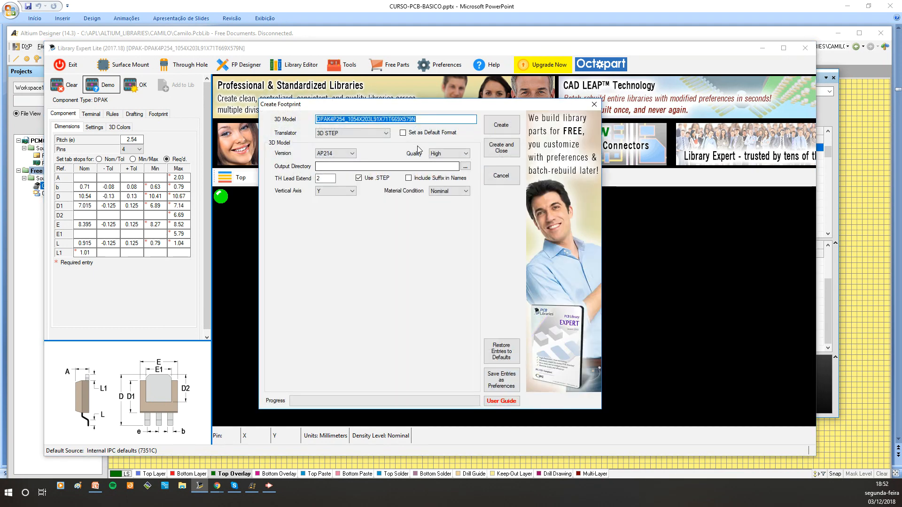
{"action": "left_click", "coordinate": [386, 133]}
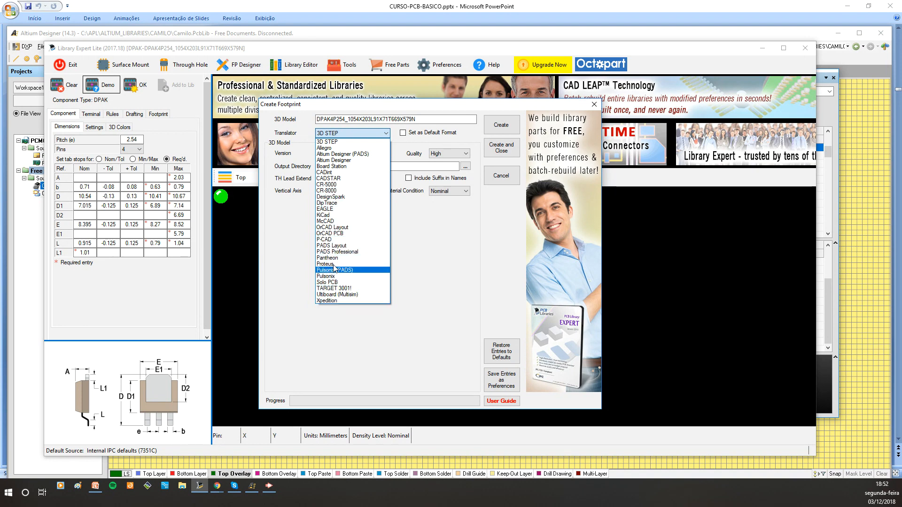
{"action": "left_click", "coordinate": [339, 160]}
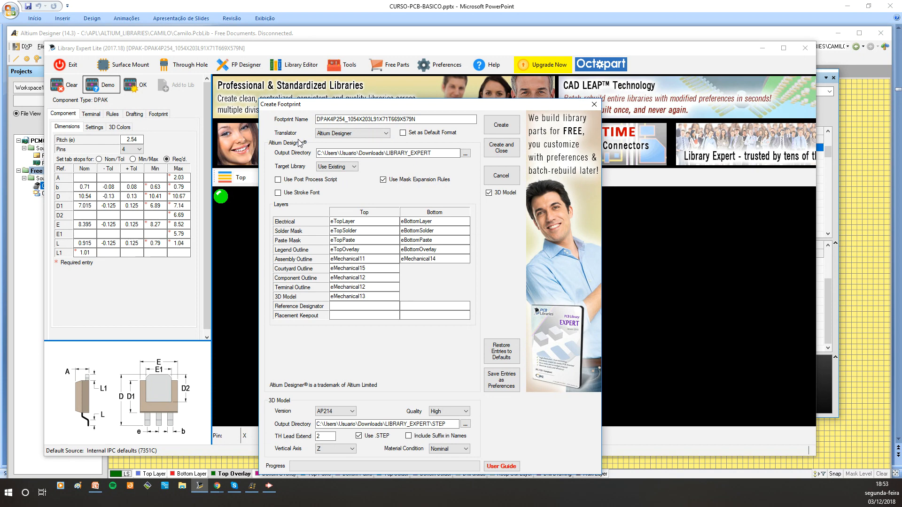
{"action": "left_click_drag", "start_coordinate": [416, 120], "coordinate": [314, 122]}
{"action": "type", "text": "d"}
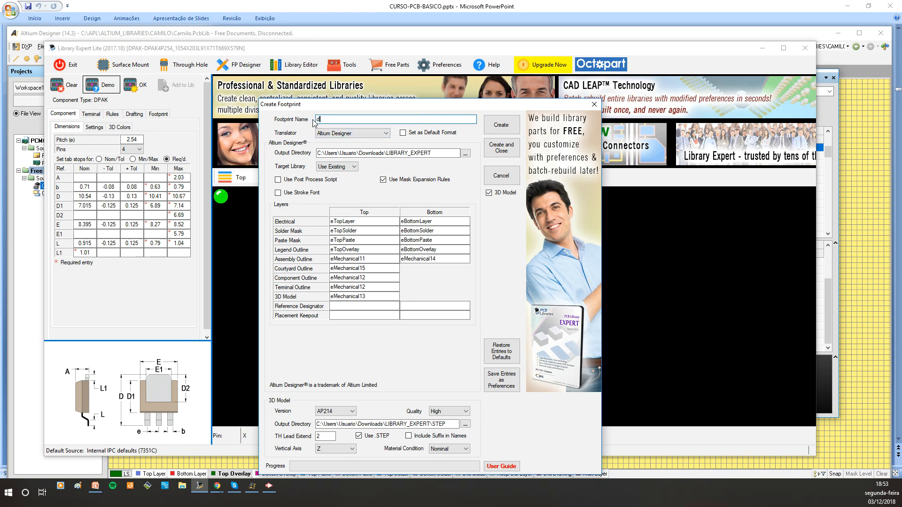
{"action": "type", "text": "pak-camilo"}
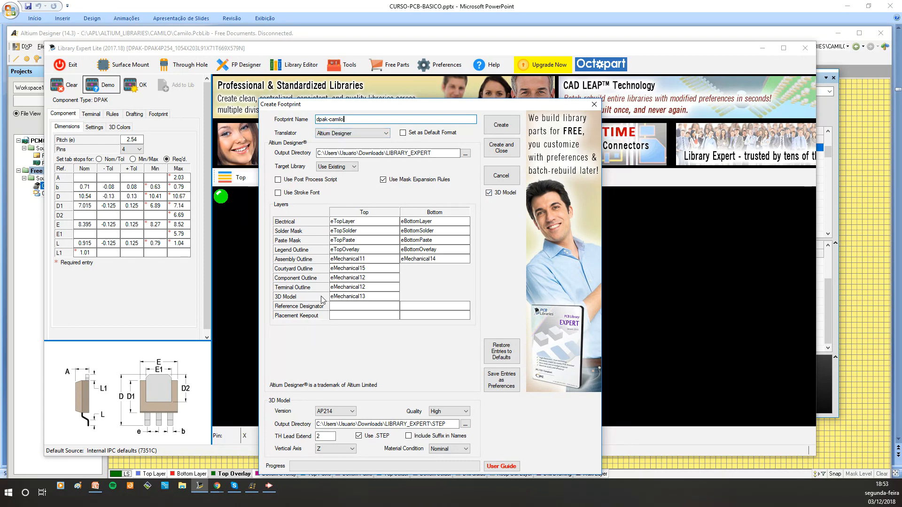
{"action": "left_click", "coordinate": [499, 151]}
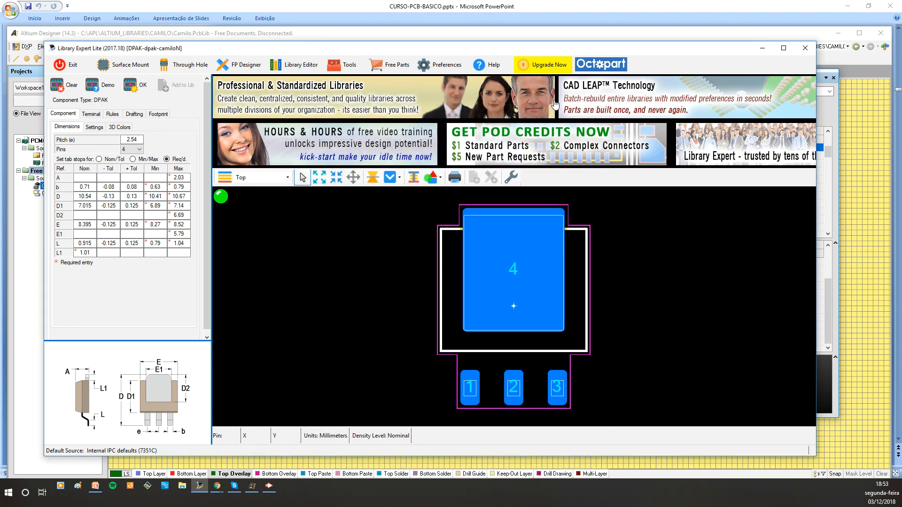
Back in the PCB library, delete all pads and the outline from the 12-pin connector footprint
{"action": "left_click_drag", "start_coordinate": [642, 49], "coordinate": [0, 73]}
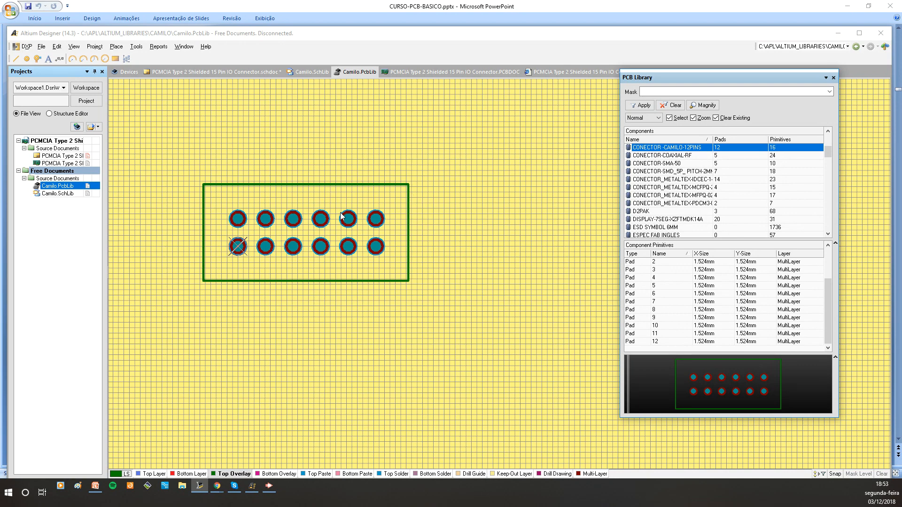
{"action": "scroll", "coordinate": [344, 208], "scroll_direction": "down", "scroll_amount": 1, "text": "ctrl"}
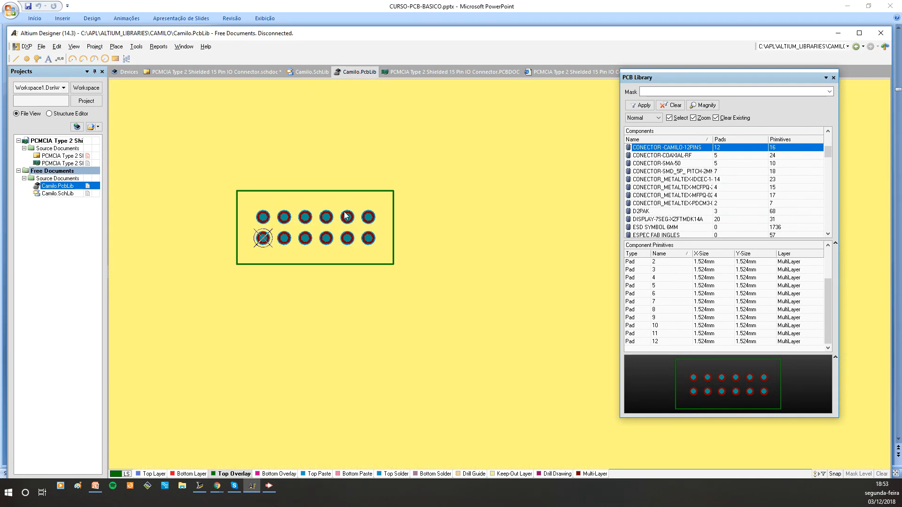
{"action": "left_click_drag", "start_coordinate": [208, 175], "coordinate": [460, 320]}
{"action": "key", "text": "Delete"}
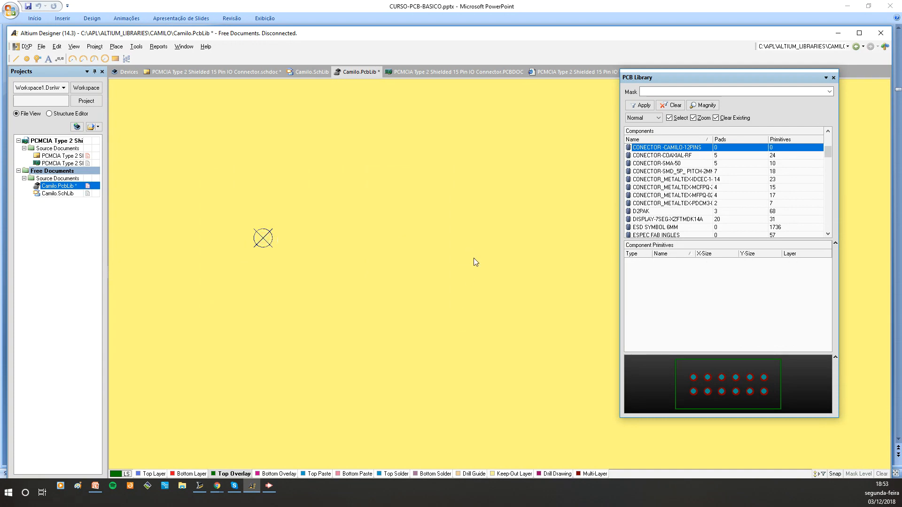
{"action": "scroll", "coordinate": [245, 226], "scroll_direction": "up", "scroll_amount": 2, "text": "ctrl"}
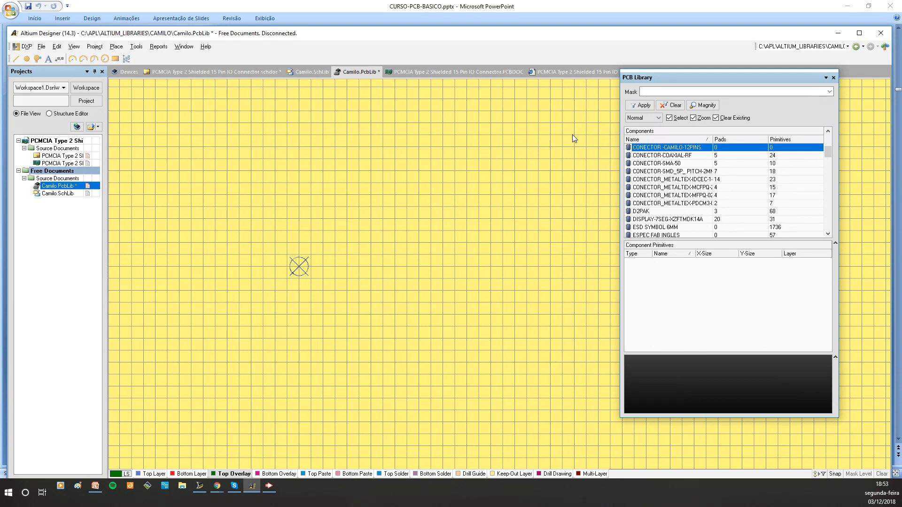
Rename the emptied footprint to dpack-camilo
{"action": "double_click", "coordinate": [676, 149]}
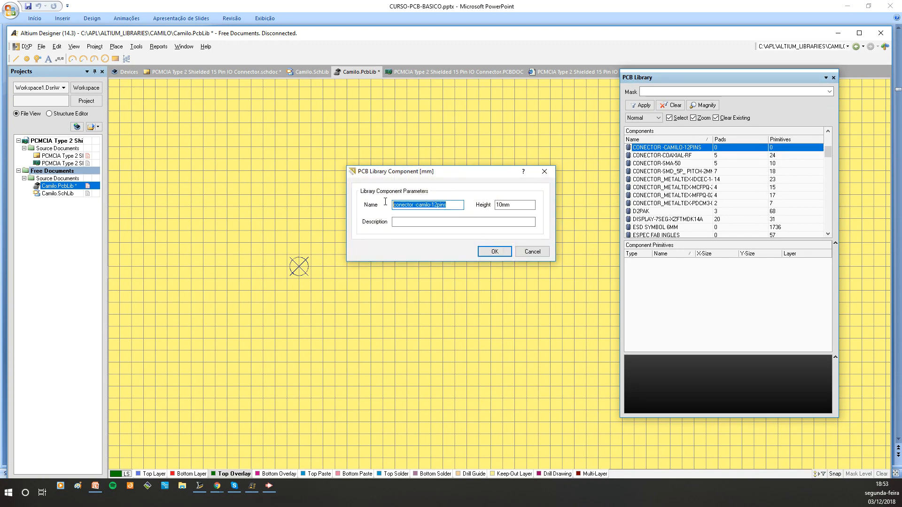
{"action": "type", "text": "ck-camilo"}
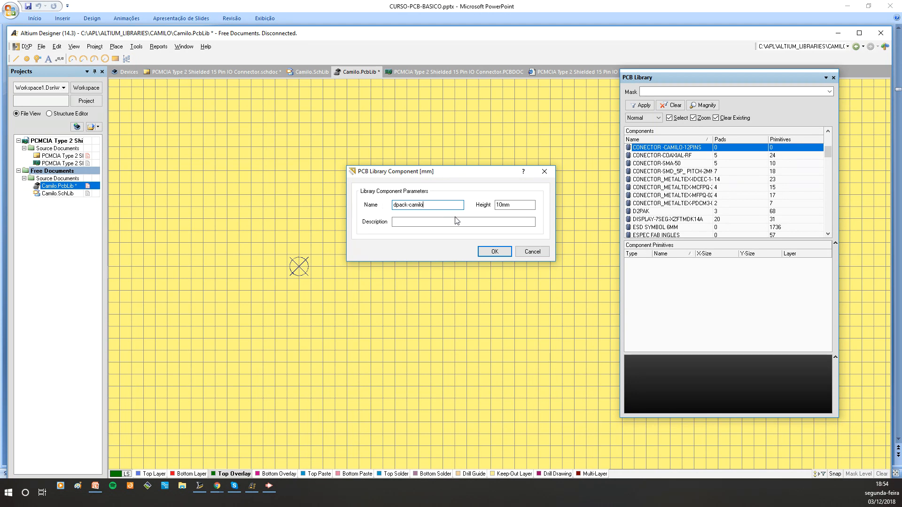
{"action": "left_click_drag", "start_coordinate": [514, 205], "coordinate": [480, 202]}
{"action": "left_click", "coordinate": [500, 252]}
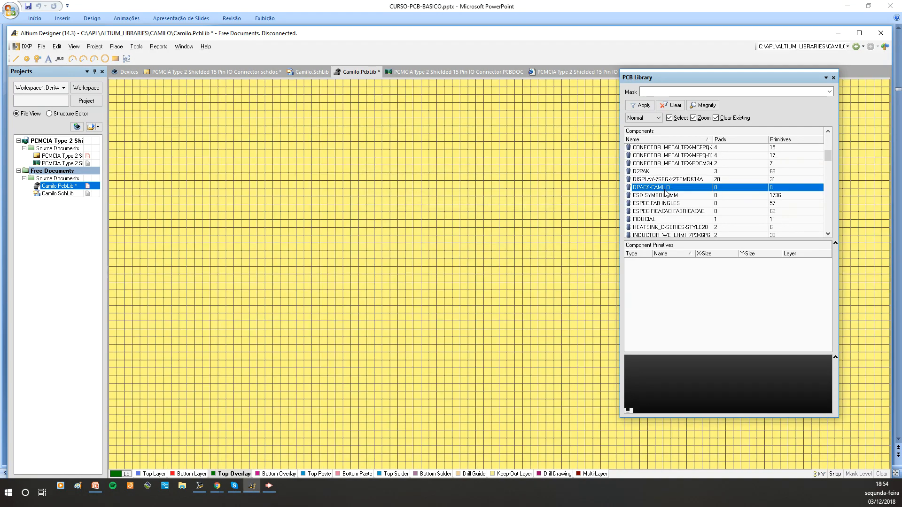
Run the CreateALibrary script from dpak-camilo.prjscr to generate the DPAK footprint in the PCB library
{"action": "middle_click_drag", "start_coordinate": [235, 251], "coordinate": [236, 252]}
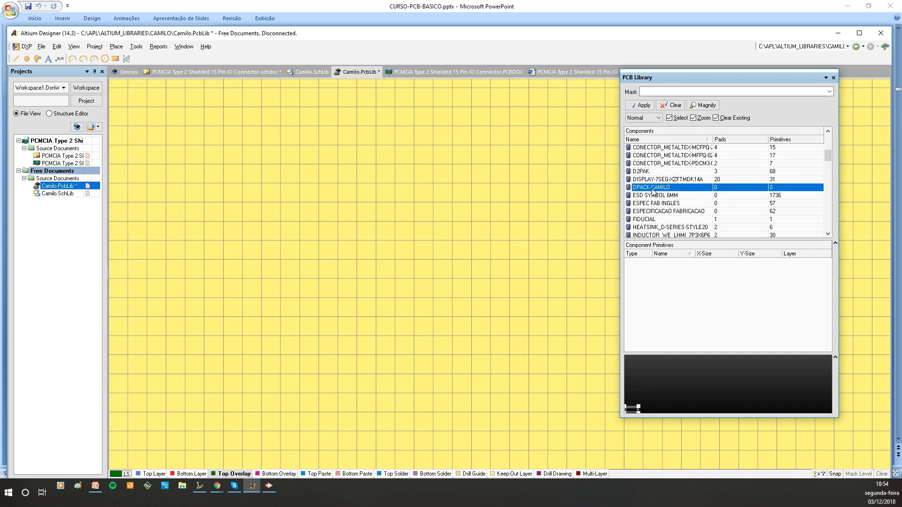
{"action": "left_click", "coordinate": [652, 189]}
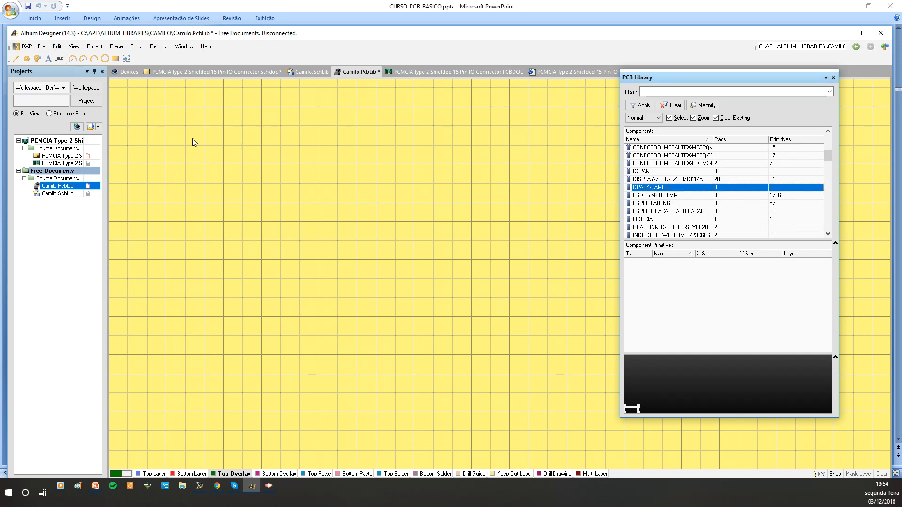
{"action": "left_click", "coordinate": [26, 47]}
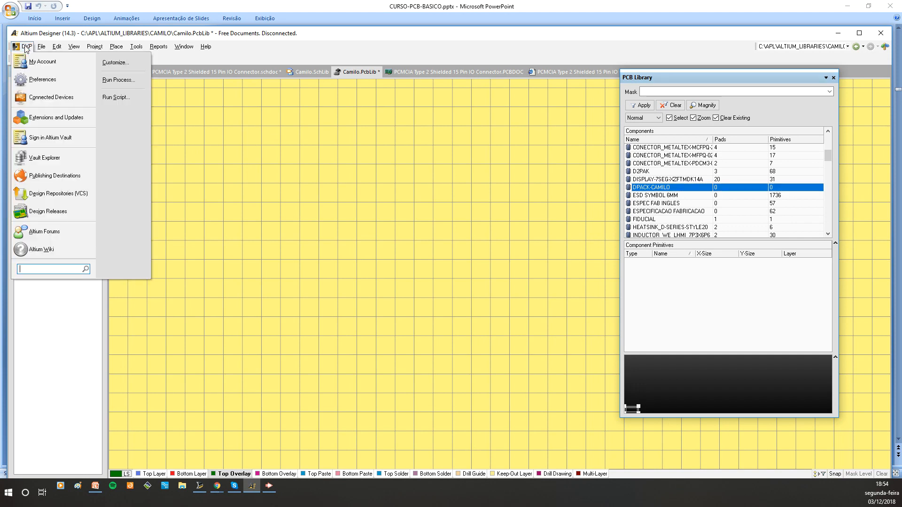
{"action": "left_click", "coordinate": [120, 96]}
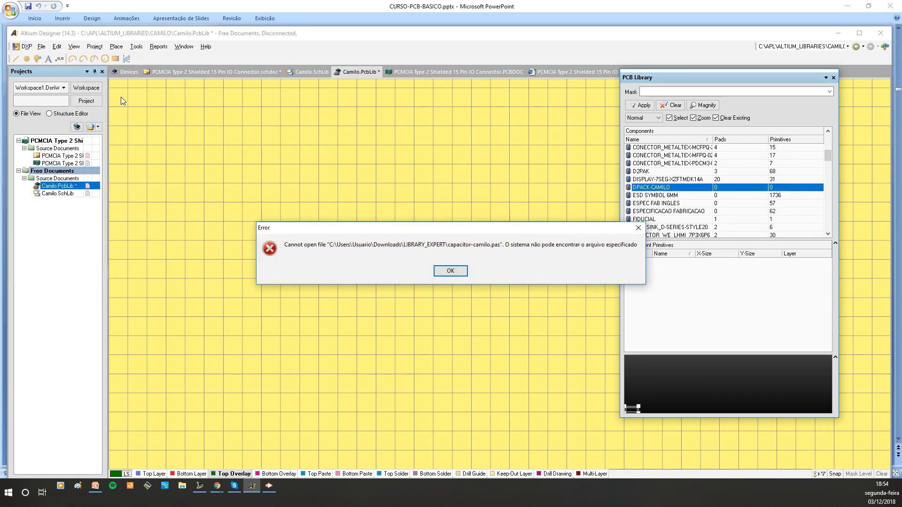
{"action": "left_click", "coordinate": [449, 271]}
{"action": "left_click", "coordinate": [461, 272]}
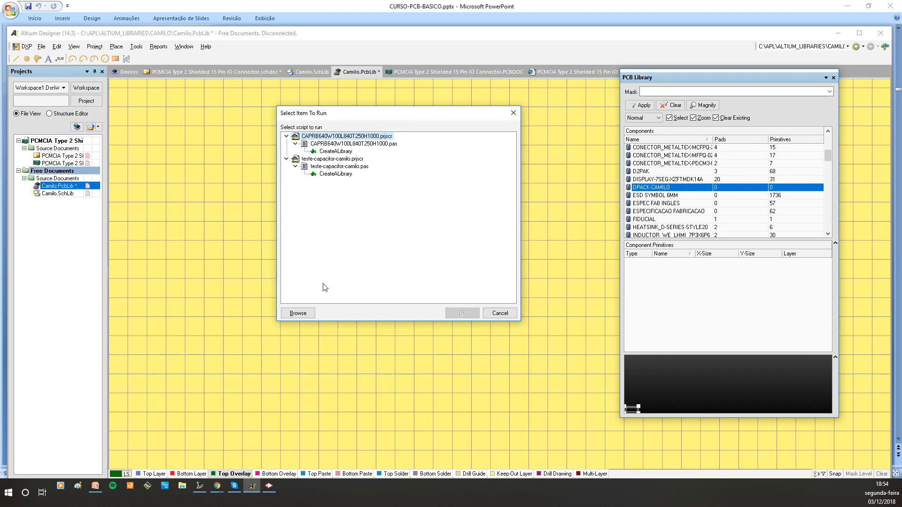
{"action": "left_click", "coordinate": [305, 313]}
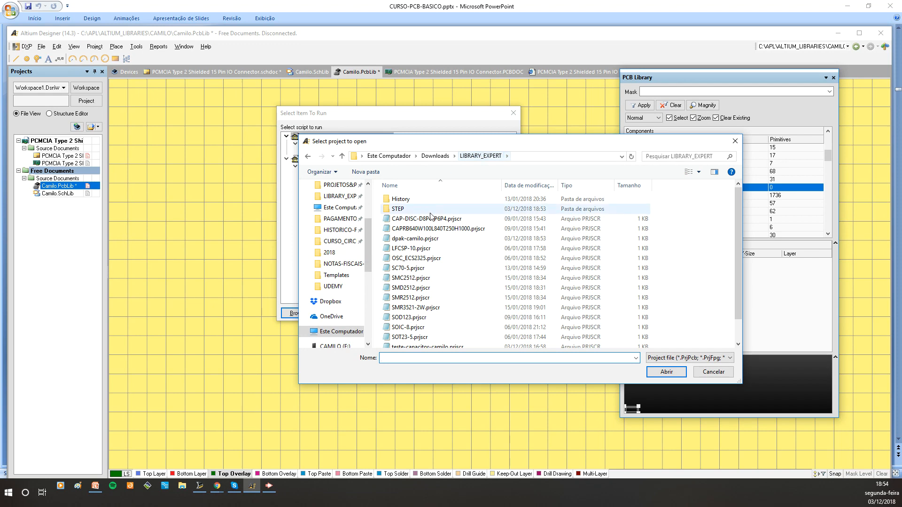
{"action": "left_click", "coordinate": [414, 240]}
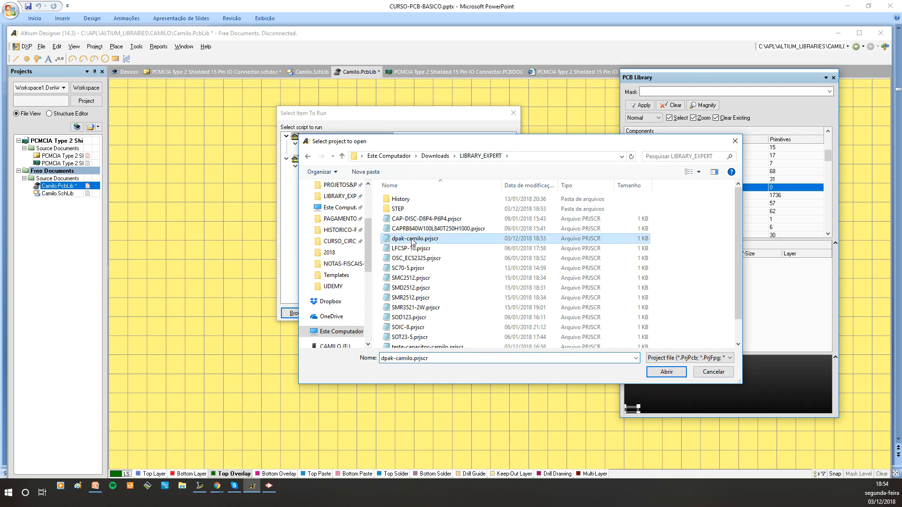
{"action": "left_click", "coordinate": [666, 371]}
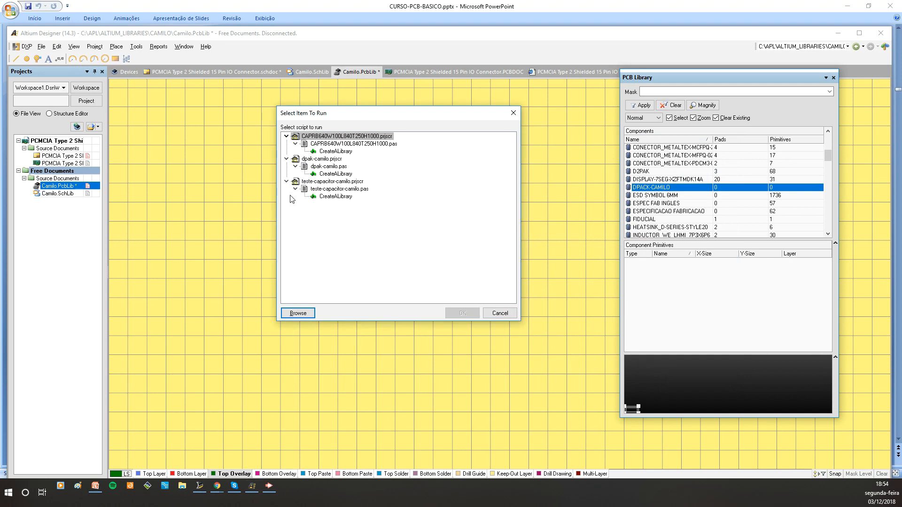
{"action": "left_click", "coordinate": [335, 174]}
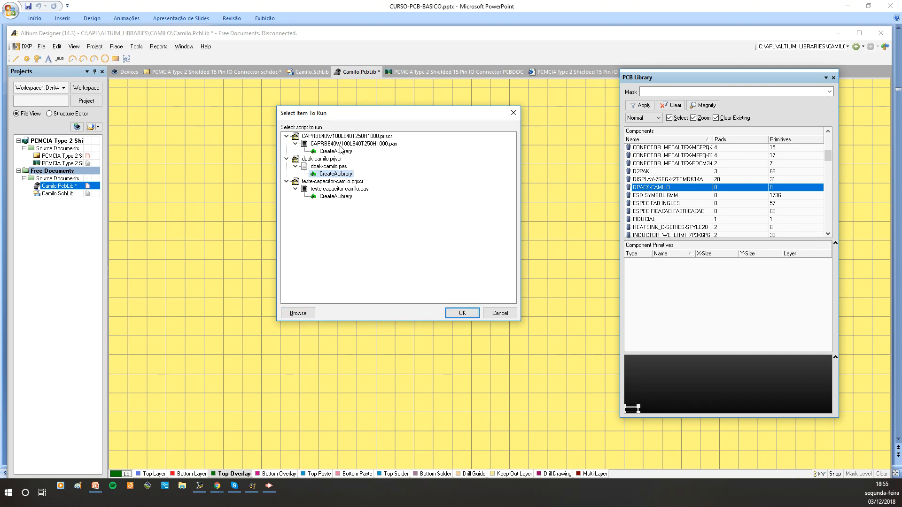
{"action": "left_click", "coordinate": [458, 313]}
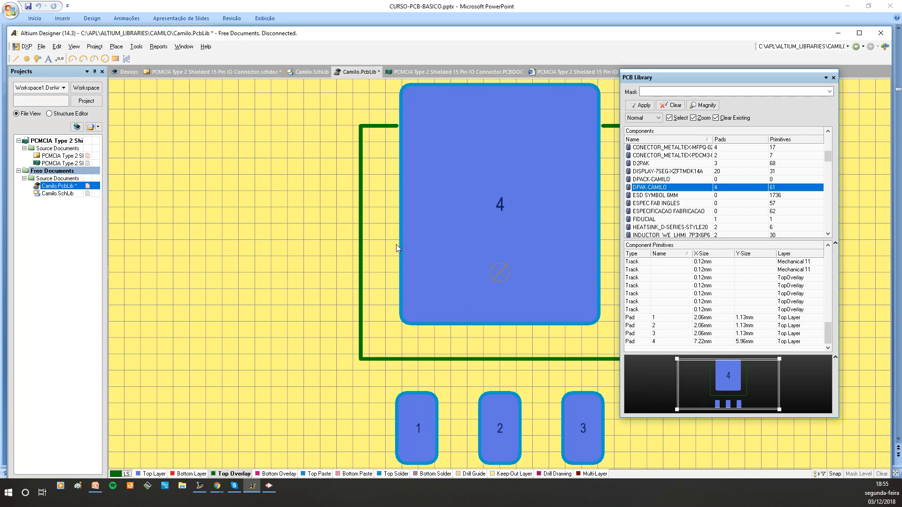
Inspect the generated DPAK-CAMILO footprint in 3D and back in 2D
{"action": "scroll", "coordinate": [396, 244], "scroll_direction": "down", "scroll_amount": 5, "text": "ctrl"}
{"action": "right_click_drag", "start_coordinate": [442, 265], "coordinate": [316, 258]}
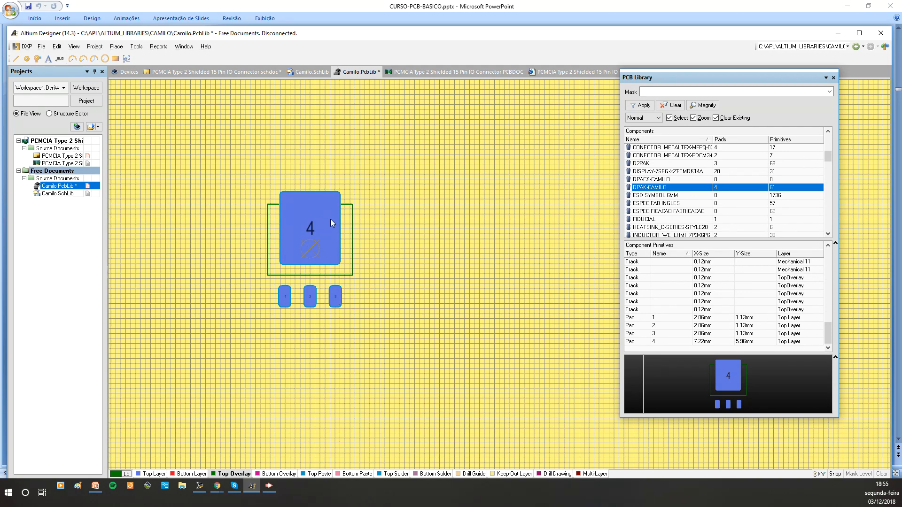
{"action": "key", "text": "3"}
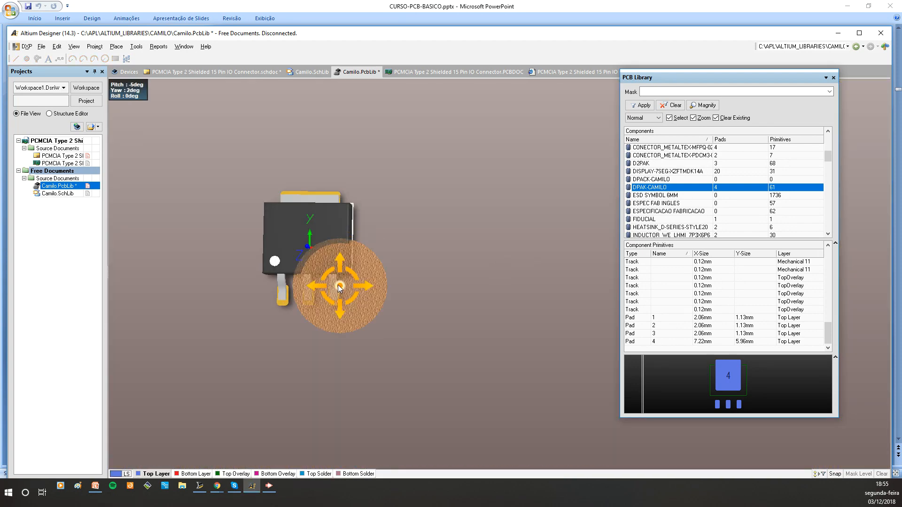
{"action": "middle_click_drag", "start_coordinate": [333, 276], "coordinate": [308, 315], "text": "shift"}
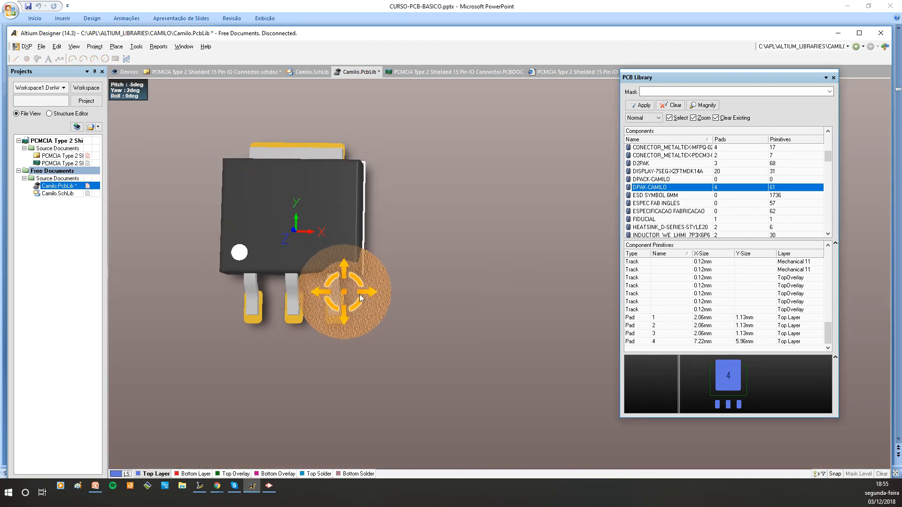
{"action": "right_click_drag", "start_coordinate": [360, 294], "coordinate": [395, 306], "text": "shift"}
{"action": "middle_click_drag", "start_coordinate": [270, 298], "coordinate": [270, 280], "text": "shift"}
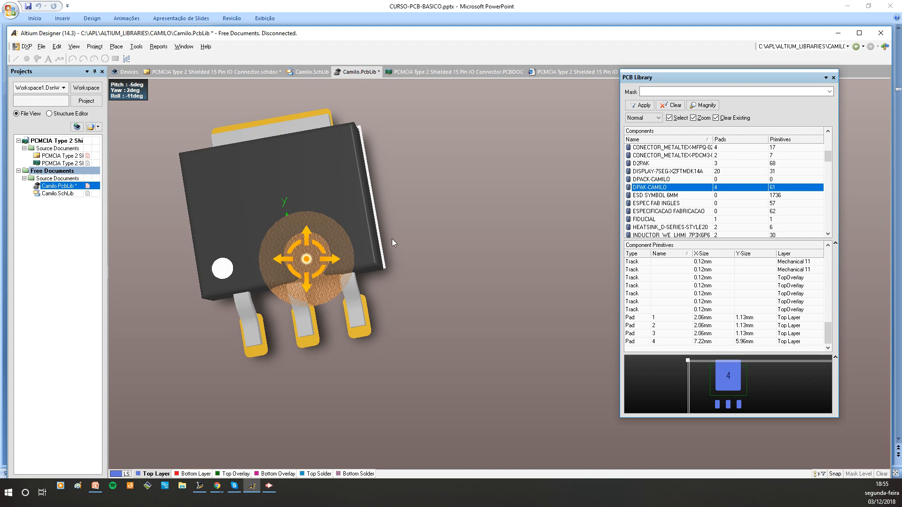
{"action": "right_click_drag", "start_coordinate": [195, 282], "coordinate": [401, 322], "text": "shift"}
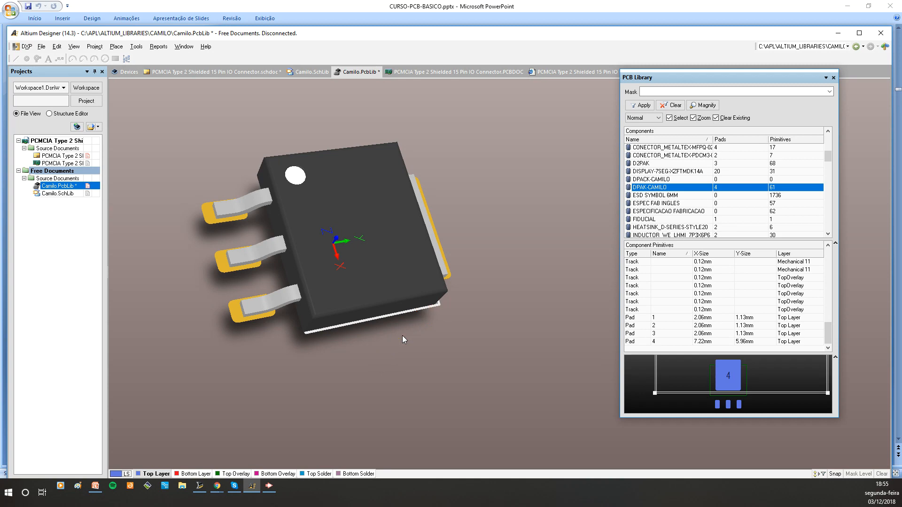
{"action": "key", "text": "2"}
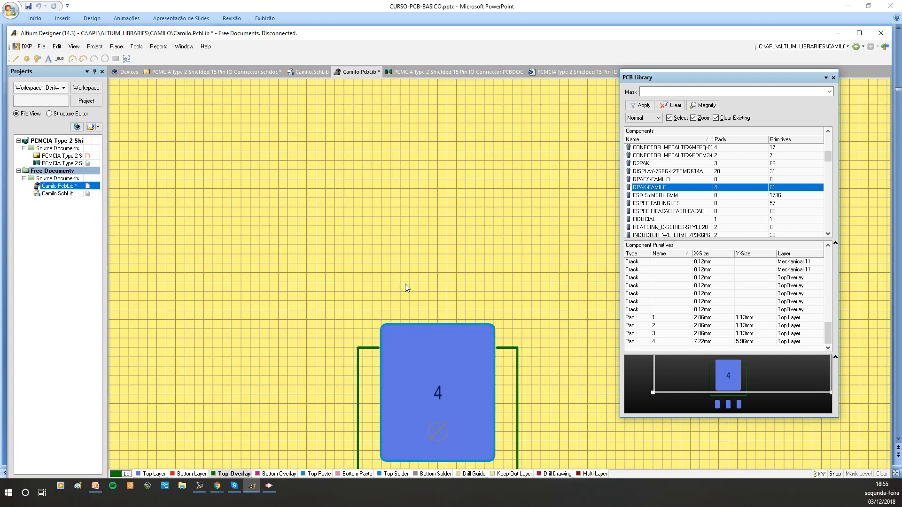
{"action": "middle_click_drag", "start_coordinate": [495, 328], "coordinate": [495, 350]}
{"action": "right_click_drag", "start_coordinate": [489, 350], "coordinate": [403, 253]}
{"action": "middle_click_drag", "start_coordinate": [351, 279], "coordinate": [353, 277]}
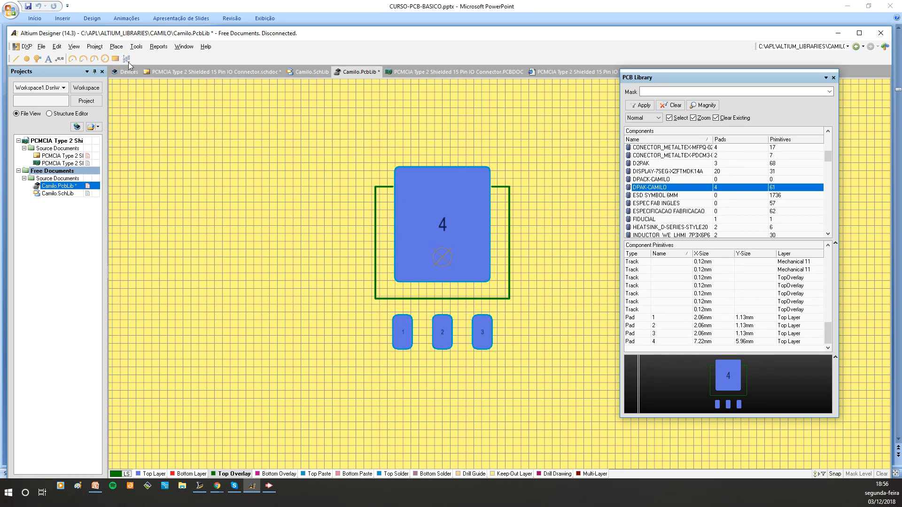
Place a pad to the left of the DPAK footprint
{"action": "left_click", "coordinate": [117, 47]}
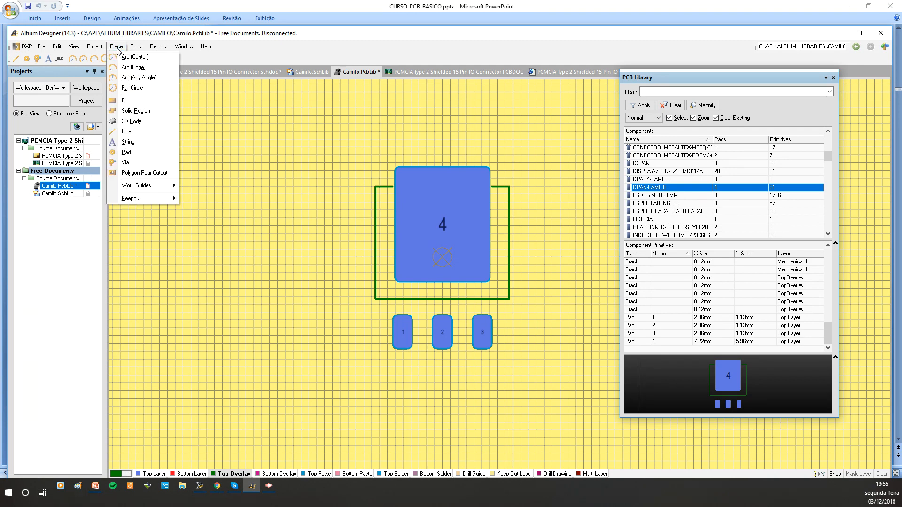
{"action": "left_click", "coordinate": [125, 154]}
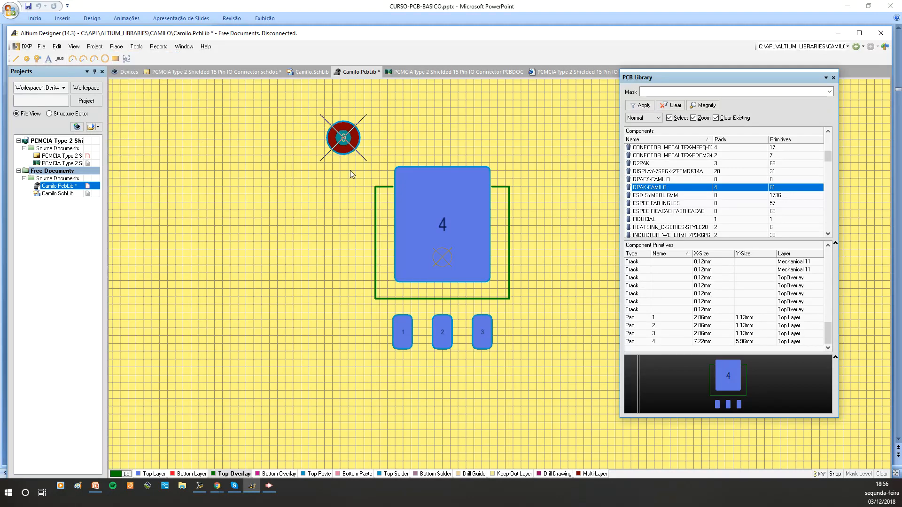
{"action": "left_click", "coordinate": [299, 257]}
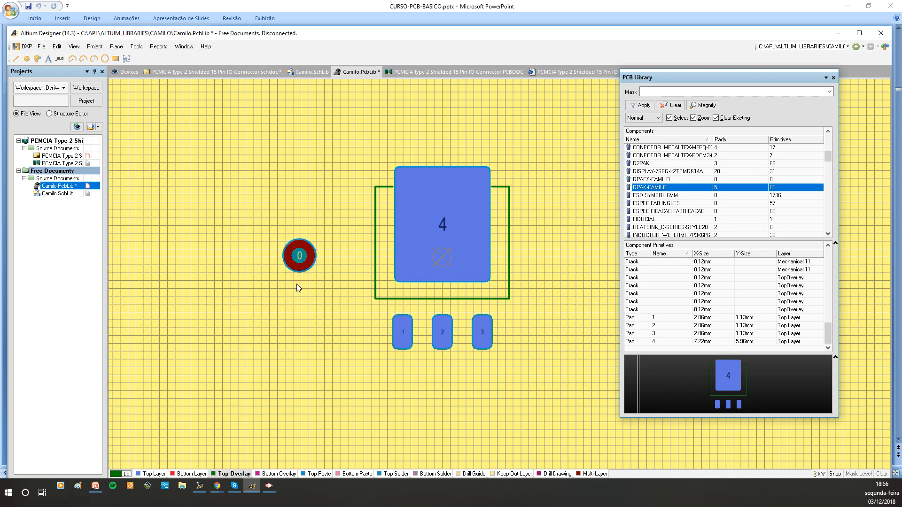
Set the pad to hole size 0, Rectangular shape, X-size 3, Top Solder layer and designator 5
{"action": "double_click", "coordinate": [299, 257]}
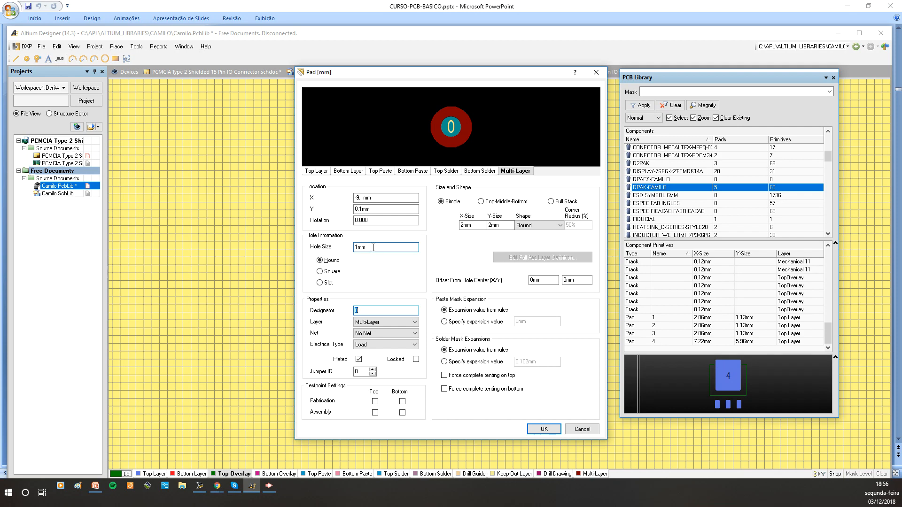
{"action": "left_click_drag", "start_coordinate": [372, 247], "coordinate": [334, 244]}
{"action": "type", "text": "0"}
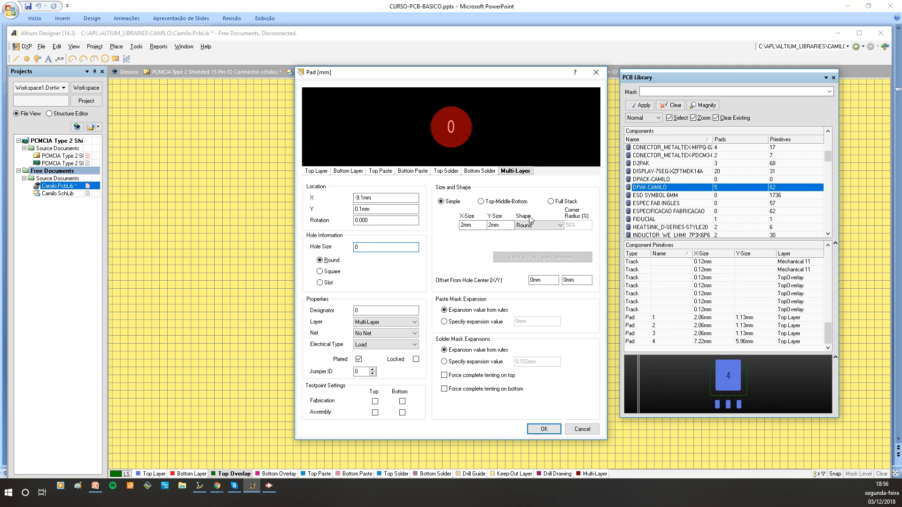
{"action": "left_click", "coordinate": [560, 226]}
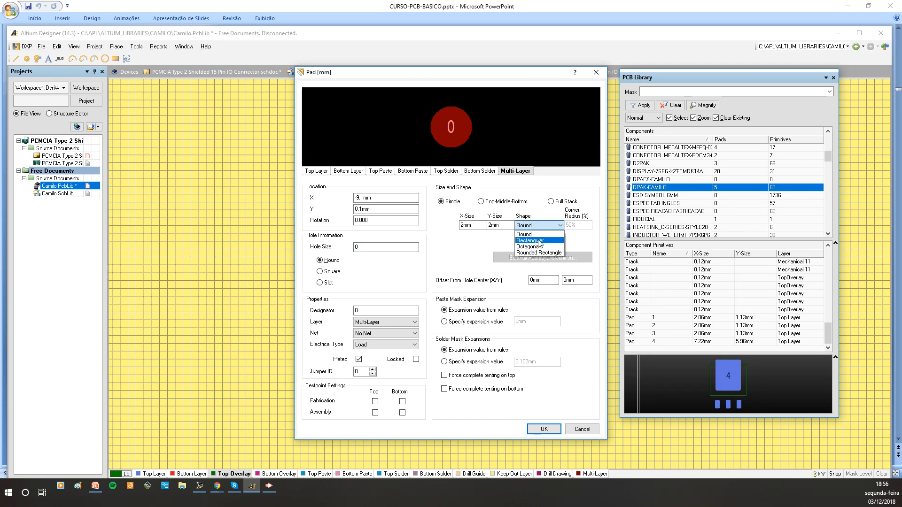
{"action": "left_click", "coordinate": [539, 241]}
{"action": "double_click", "coordinate": [484, 226]}
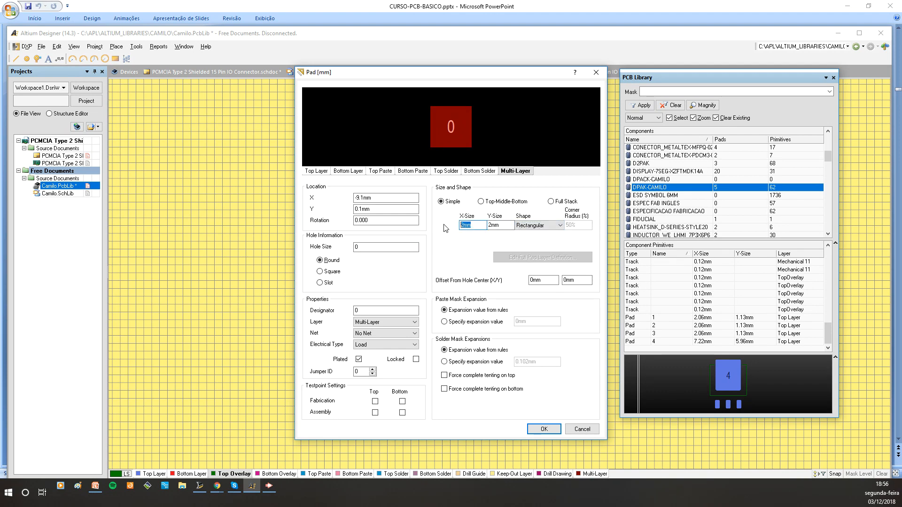
{"action": "type", "text": "3"}
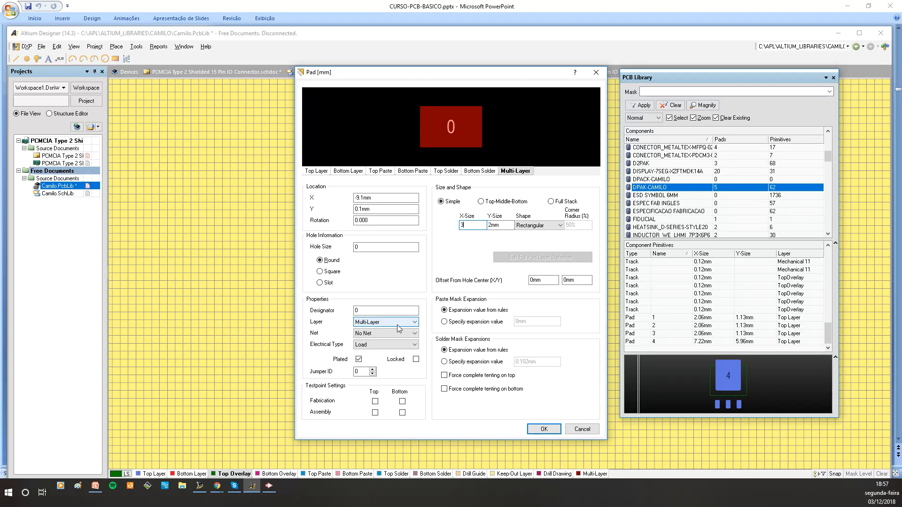
{"action": "left_click", "coordinate": [414, 324]}
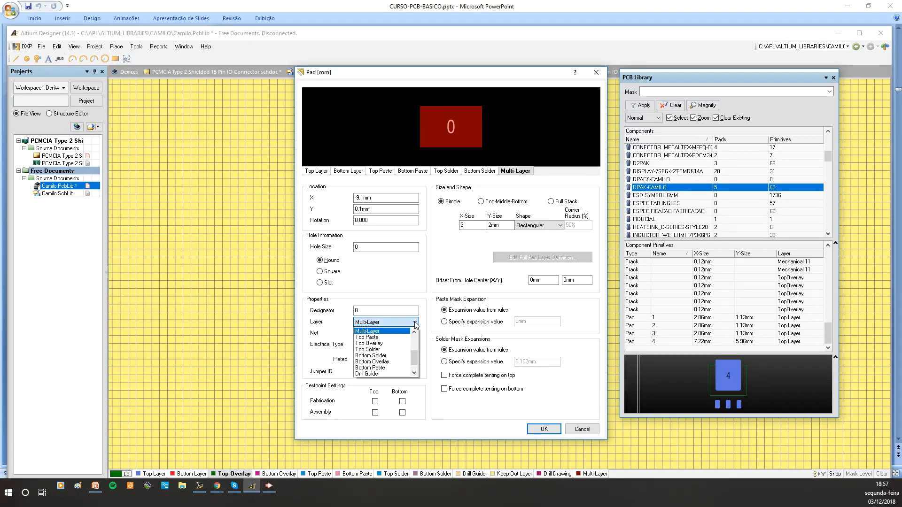
{"action": "left_click", "coordinate": [378, 350]}
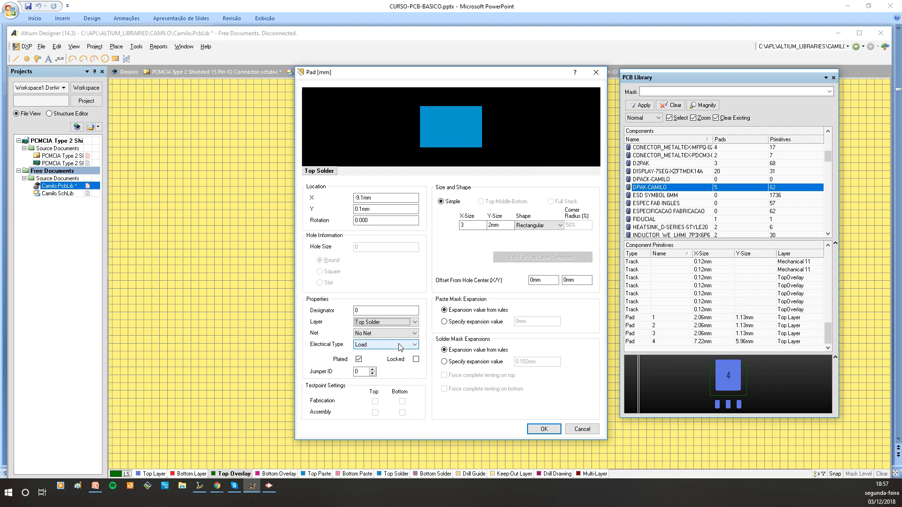
{"action": "double_click", "coordinate": [356, 310]}
{"action": "key", "text": "BackSpace"}
{"action": "left_click_drag", "start_coordinate": [363, 310], "coordinate": [342, 310]}
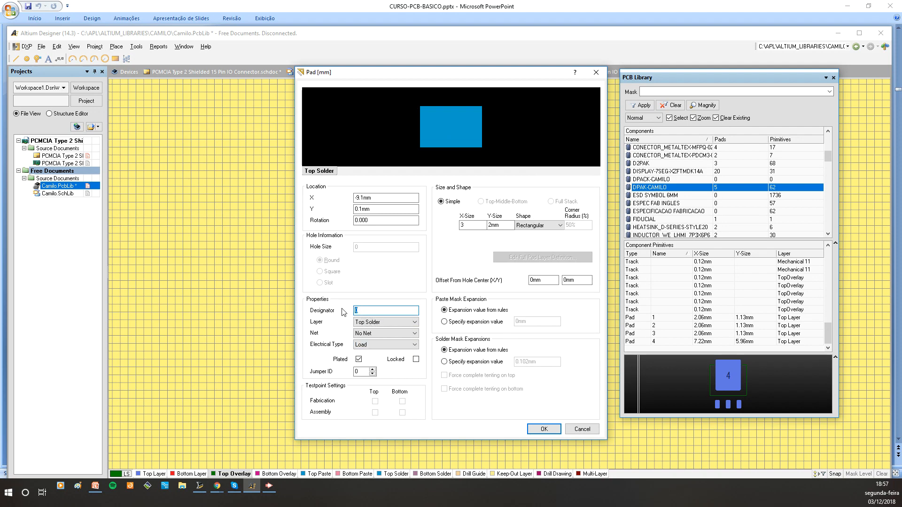
{"action": "type", "text": "5"}
{"action": "left_click", "coordinate": [543, 429]}
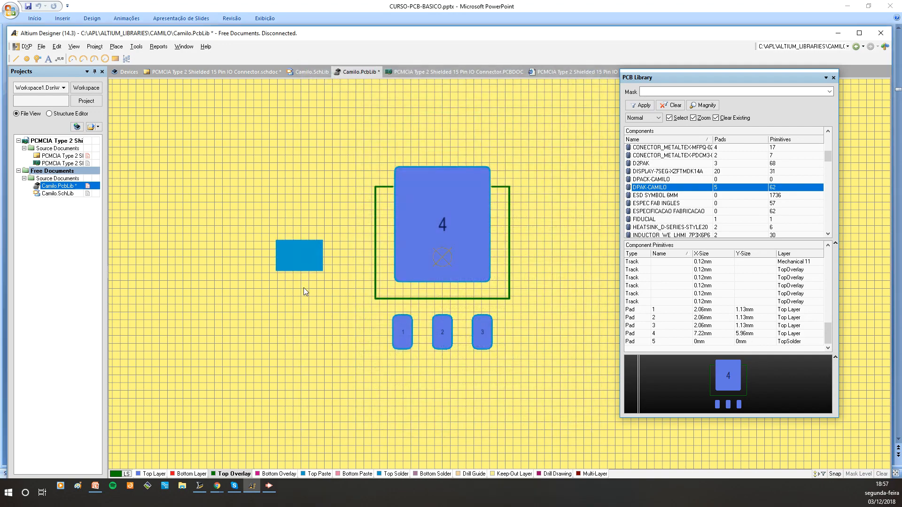
Move the added pad slightly and delete it
{"action": "scroll", "coordinate": [301, 260], "scroll_direction": "up", "scroll_amount": 3, "text": "ctrl"}
{"action": "scroll", "coordinate": [301, 262], "scroll_direction": "down", "scroll_amount": 4, "text": "ctrl"}
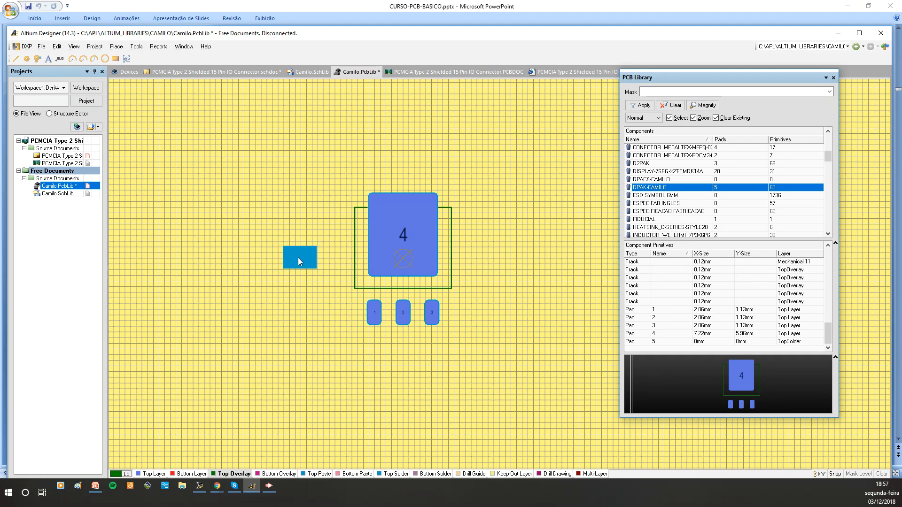
{"action": "left_click_drag", "start_coordinate": [297, 257], "coordinate": [321, 246]}
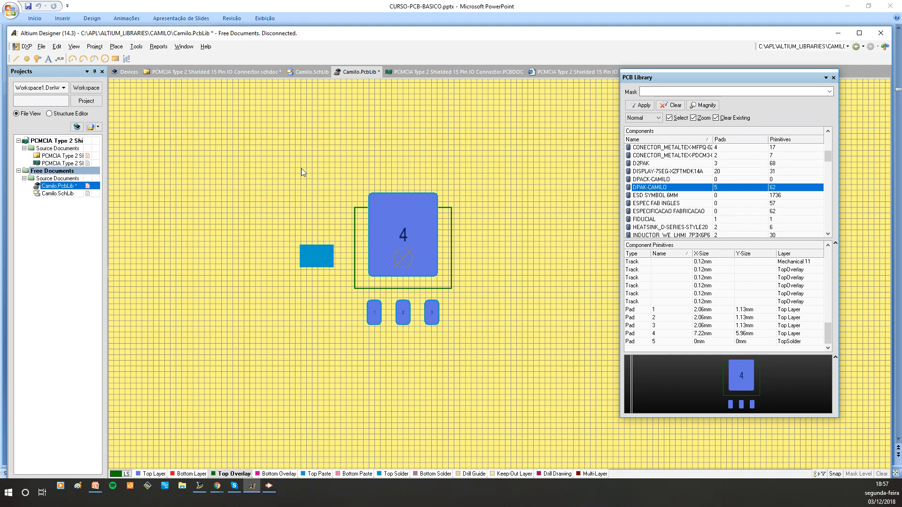
{"action": "left_click_drag", "start_coordinate": [279, 217], "coordinate": [345, 289]}
{"action": "key", "text": "Delete"}
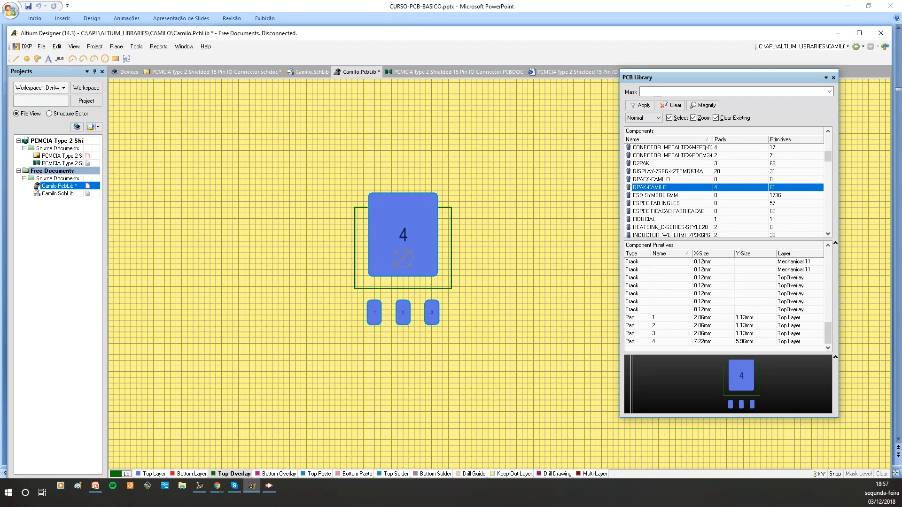
Open the schematic, inspect transistor Q1's component properties, and return to the PCB library
{"action": "double_click", "coordinate": [59, 157]}
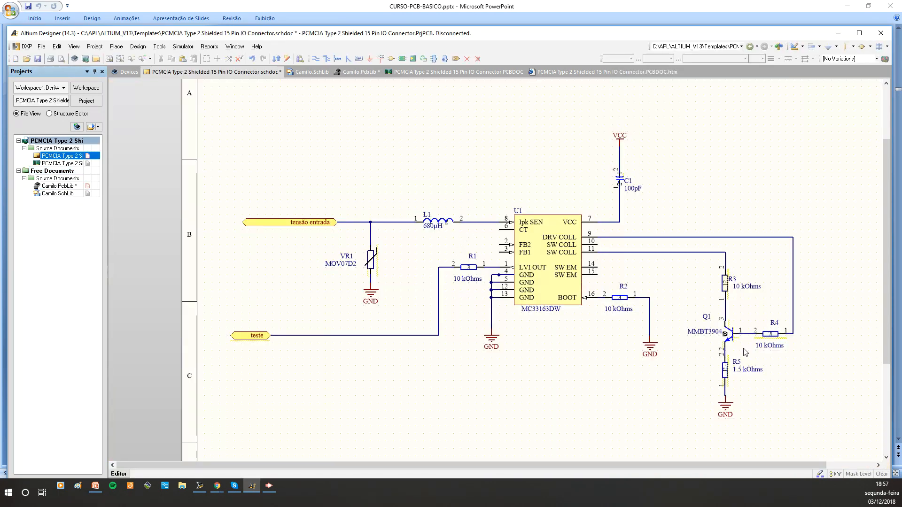
{"action": "scroll", "coordinate": [751, 331], "scroll_direction": "up", "scroll_amount": 3, "text": "ctrl"}
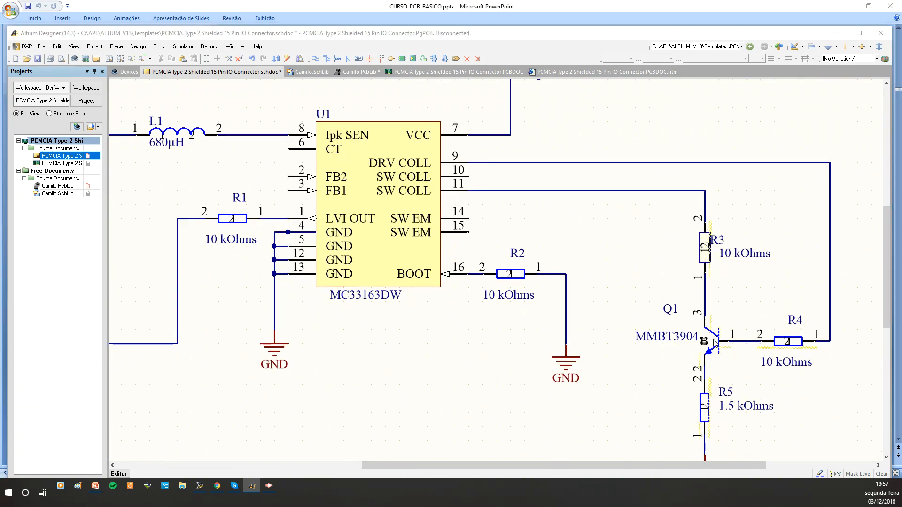
{"action": "left_click", "coordinate": [714, 342]}
{"action": "key", "text": "Delete"}
{"action": "left_click_drag", "start_coordinate": [0, 183], "coordinate": [689, 105]}
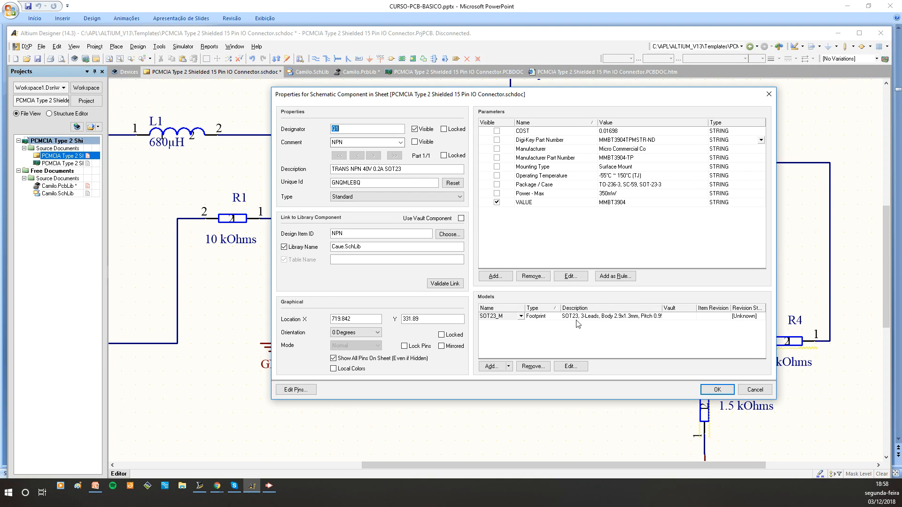
{"action": "left_click", "coordinate": [769, 94]}
{"action": "scroll", "coordinate": [417, 170], "scroll_direction": "down", "scroll_amount": 3, "text": "ctrl"}
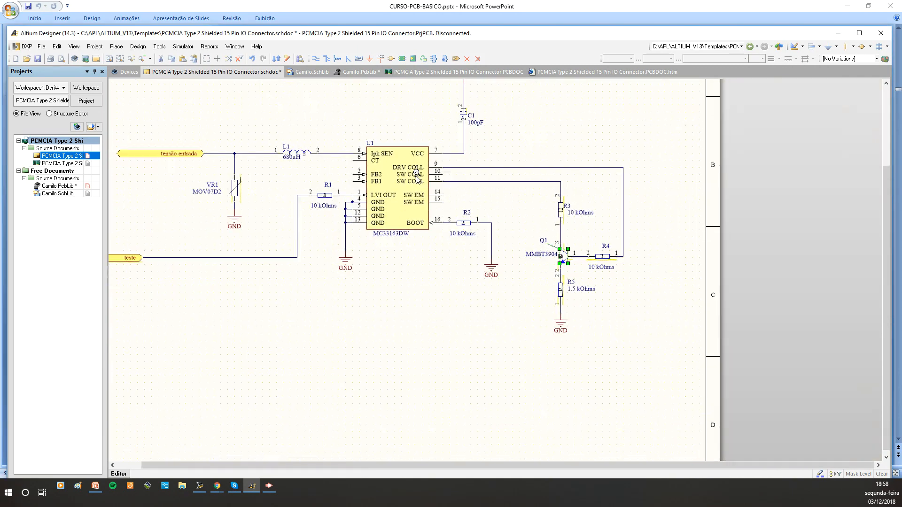
{"action": "scroll", "coordinate": [141, 183], "scroll_direction": "up", "scroll_amount": 2}
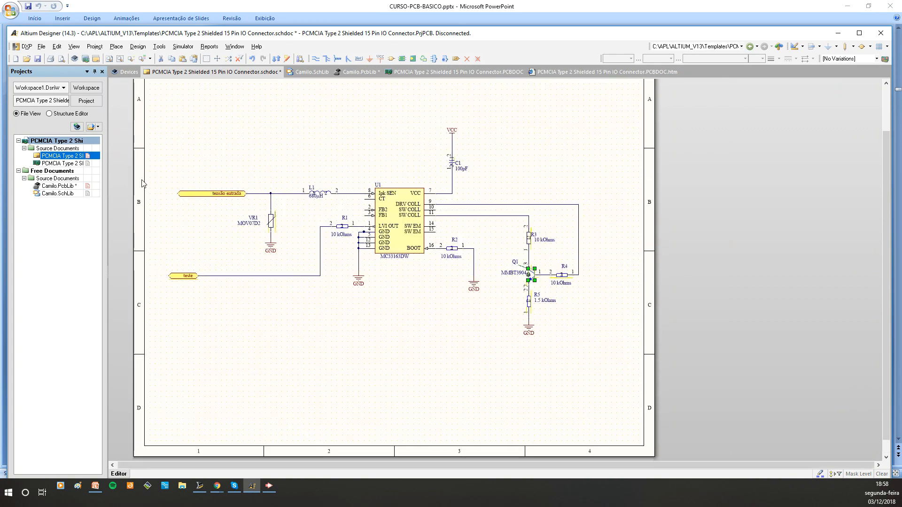
{"action": "double_click", "coordinate": [60, 186]}
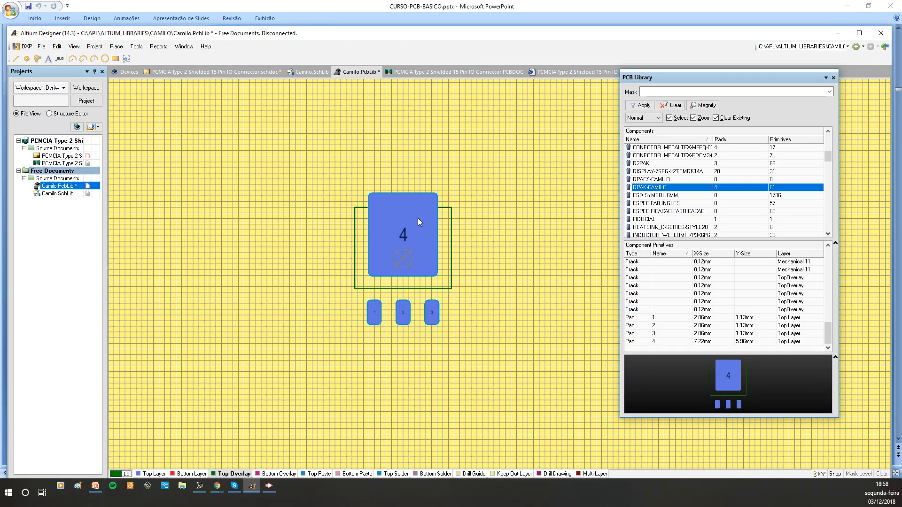